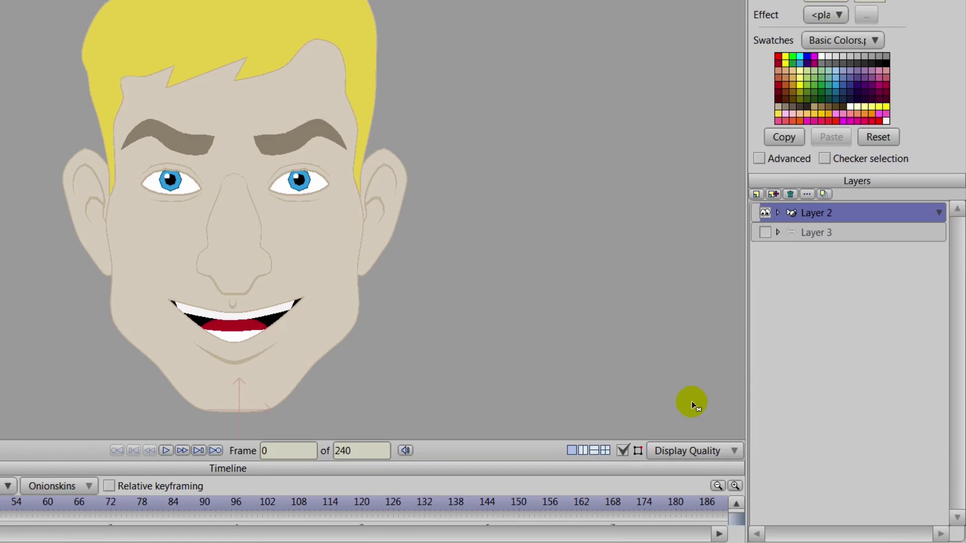
- Expand Layer 2 to review its sublayers, select the Mouth and Eyes groups in turn, and collapse the Eyes group
left_click(778, 213)
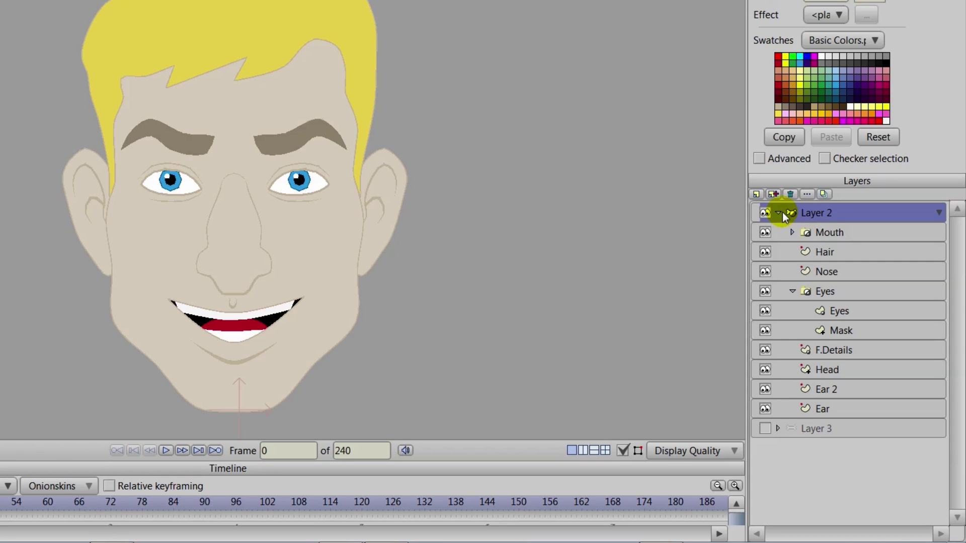
left_click(832, 232)
left_click(843, 294)
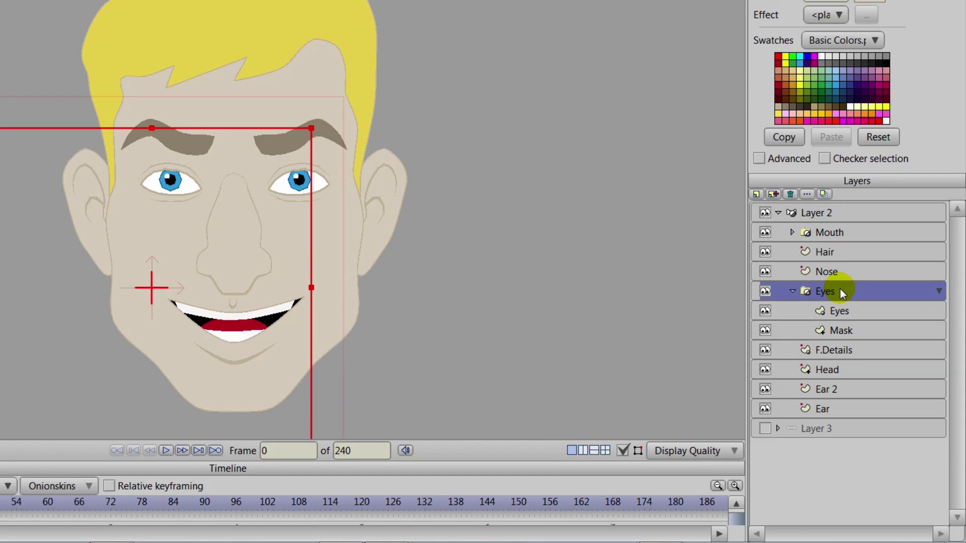
left_click(793, 291)
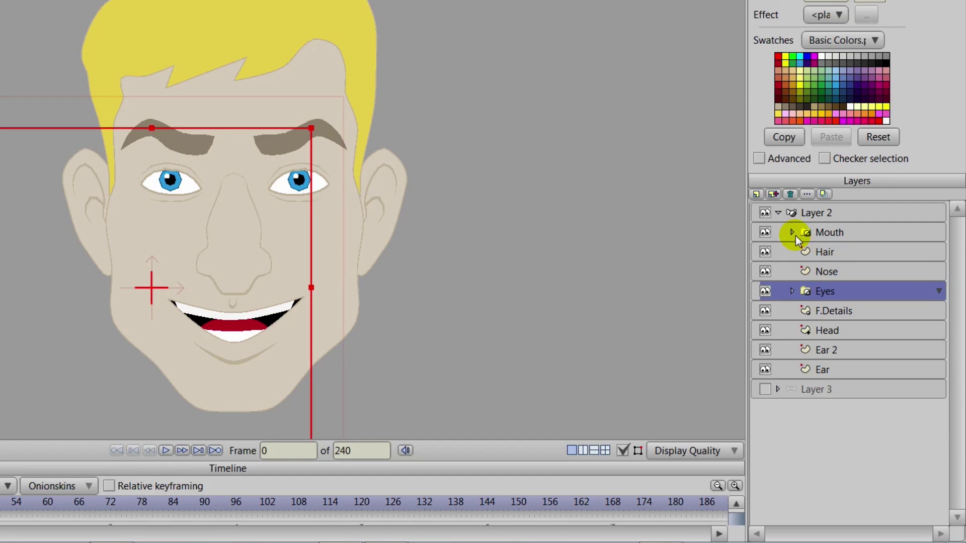
- Move the Mouth group and the Eyes group sideways past the face's left edge to test the masking
left_click(838, 232)
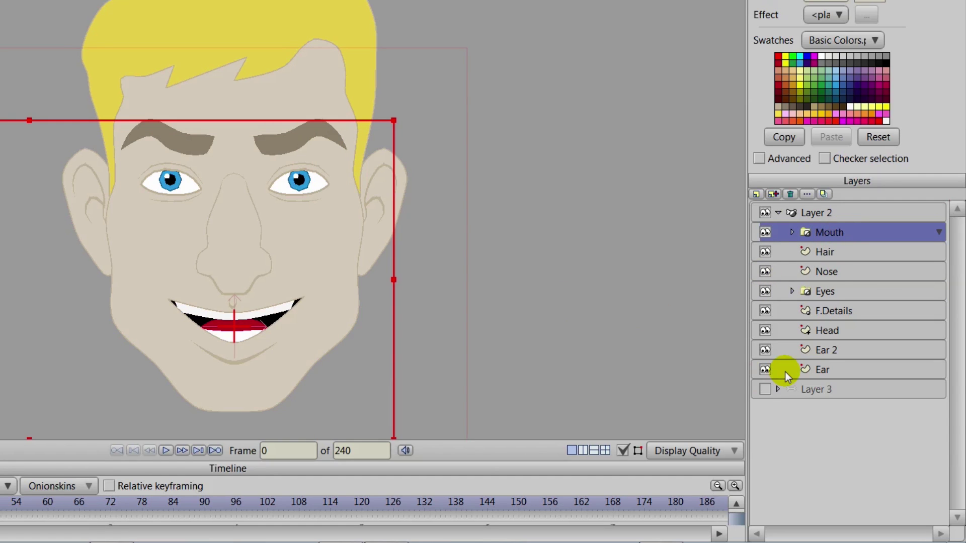
left_click_drag(369, 327, 248, 321)
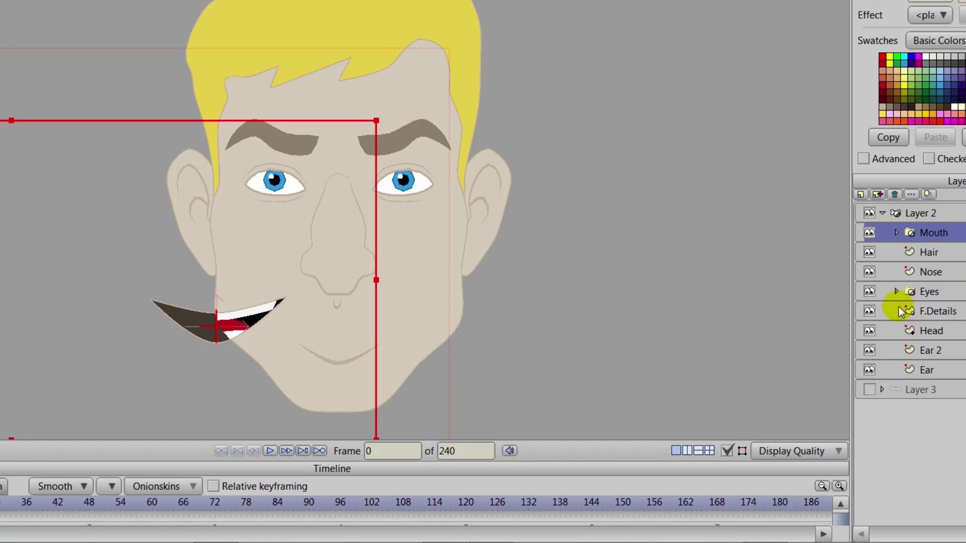
left_click(927, 292)
left_click_drag(366, 188, 213, 198)
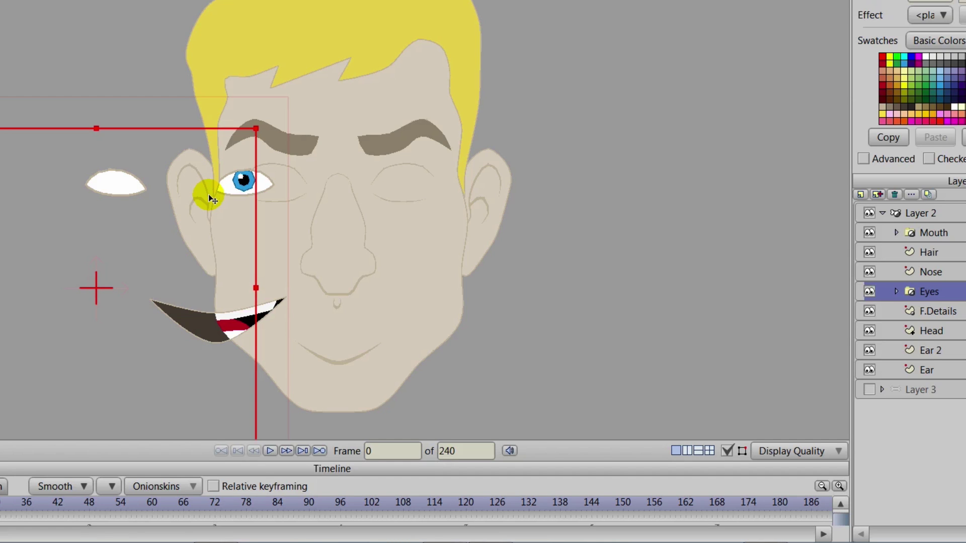
- Render a preview of the masked face, close it, and undo the moves of the Eyes and Mouth groups
key("ctrl+r")
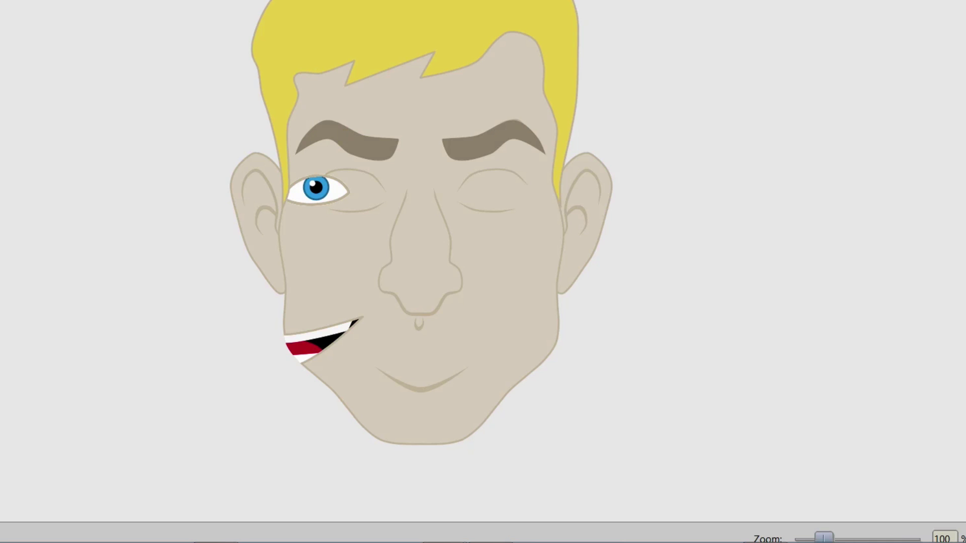
key("Escape")
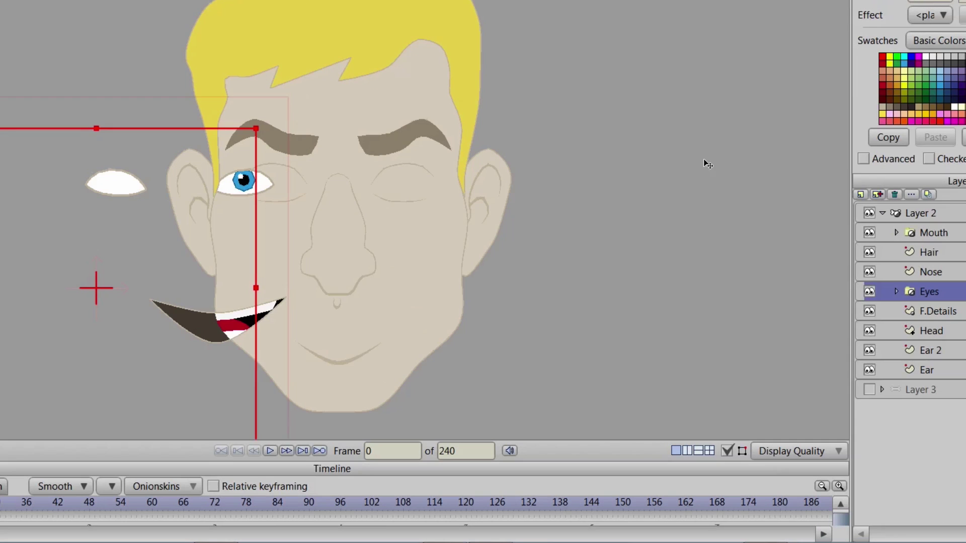
key("ctrl+z")
key("ctrl+z")
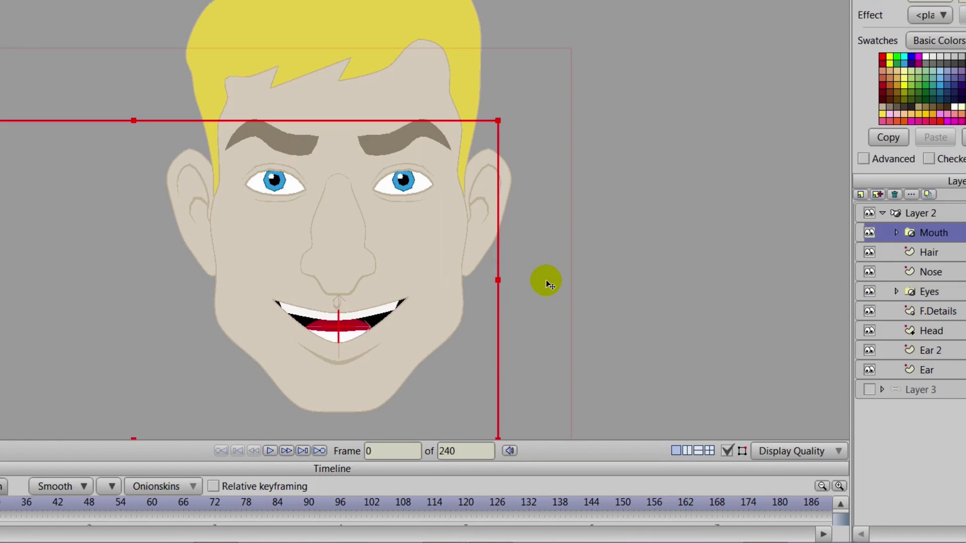
- Add three upright bones to Layer 2: two small ones stacked left of the head and a larger one right of it
left_click(881, 213)
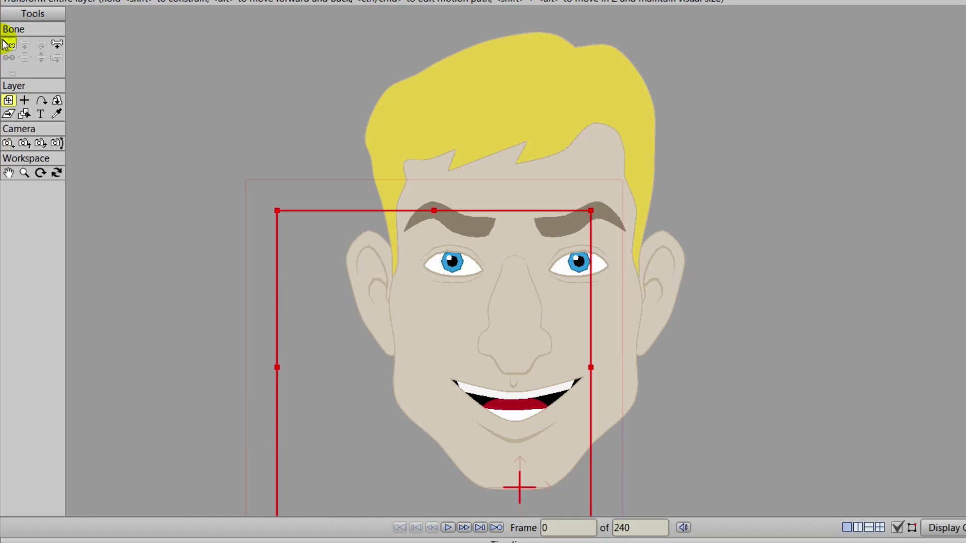
left_click(4, 44)
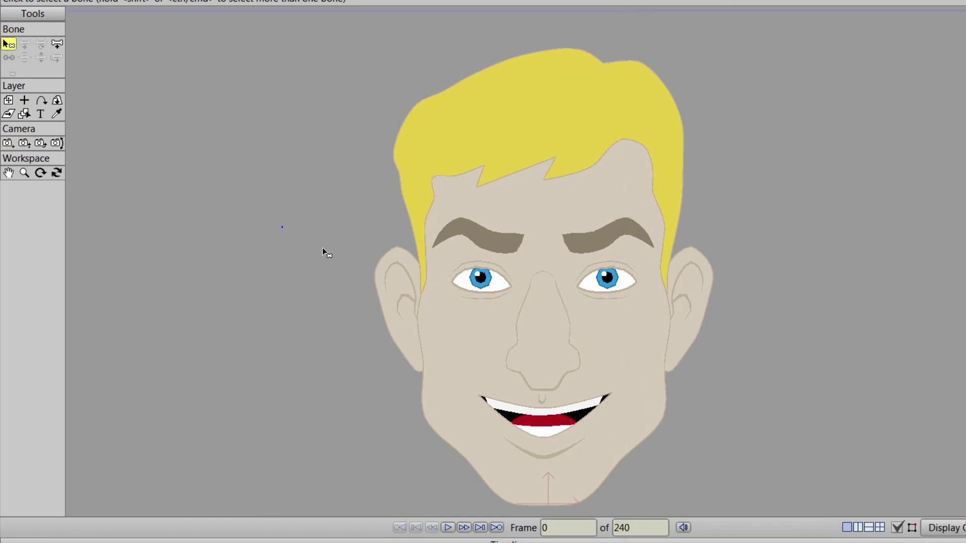
left_click(57, 44)
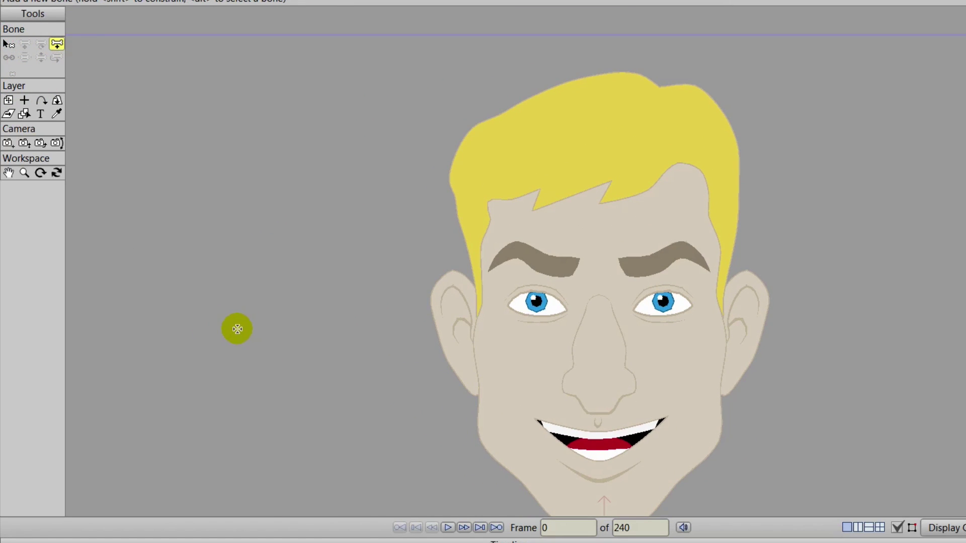
left_click_drag(284, 253, 286, 208)
left_click_drag(287, 448, 267, 377)
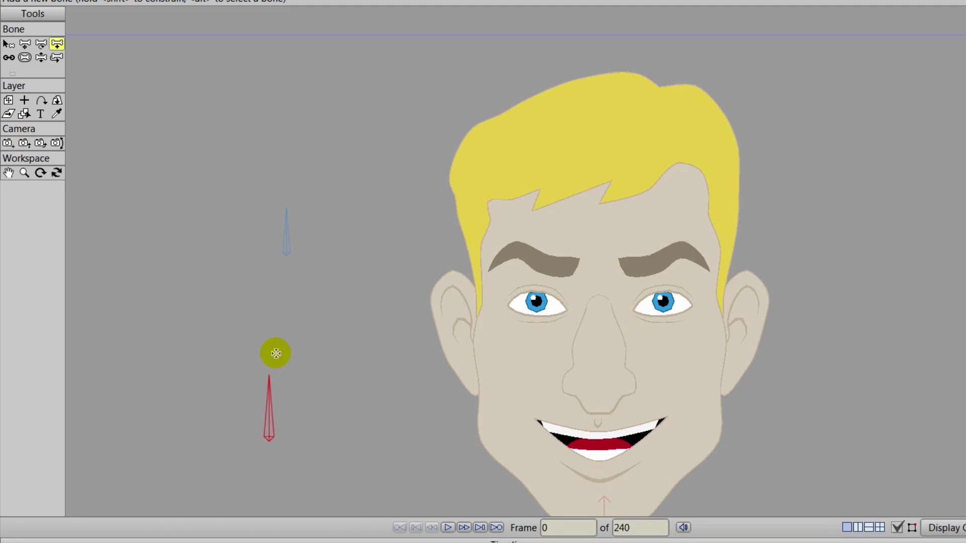
scroll(401, 295, "down", 3)
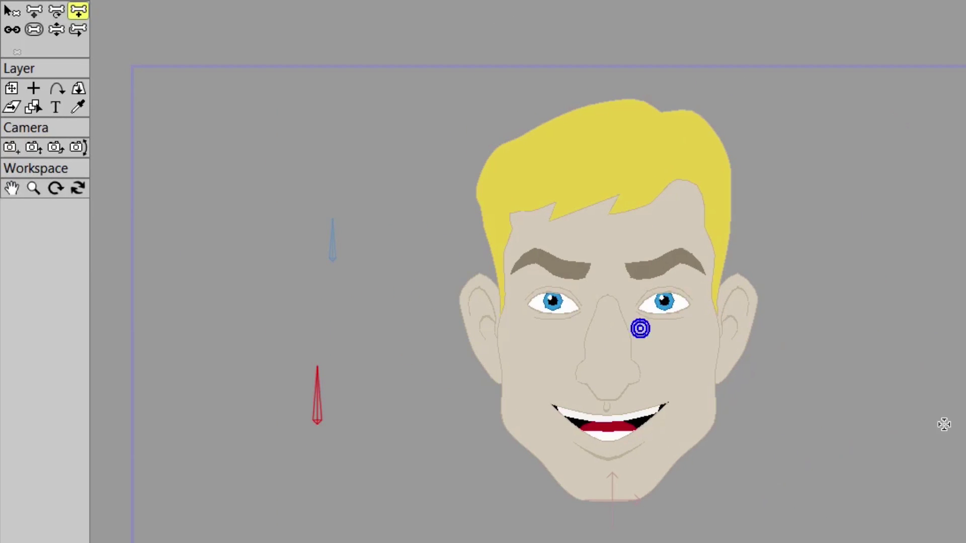
left_click(667, 369)
left_click_drag(920, 461, 918, 333)
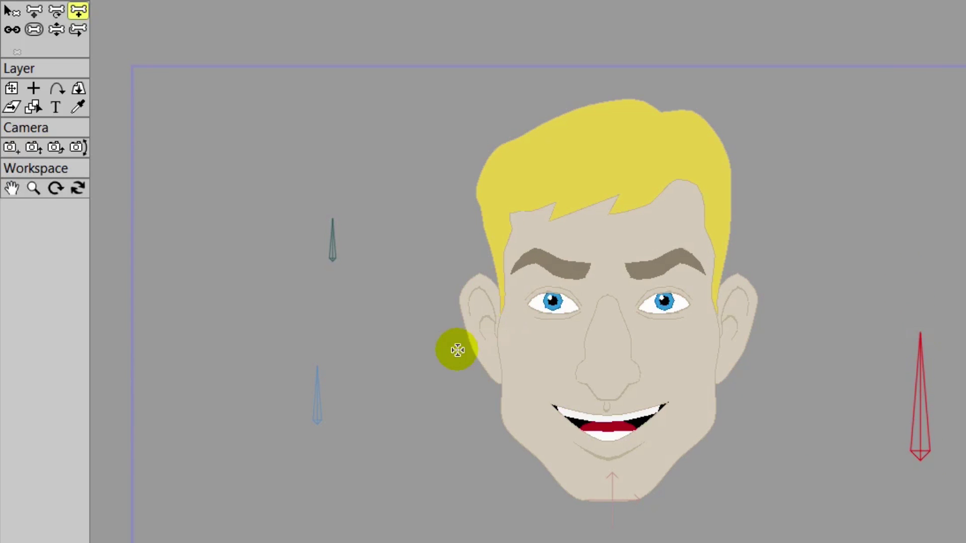
- Select each of the three new bones in turn to check how they are linked
left_click_drag(457, 349, 671, 321)
left_click(19, 23)
left_click(34, 30)
left_click(526, 211)
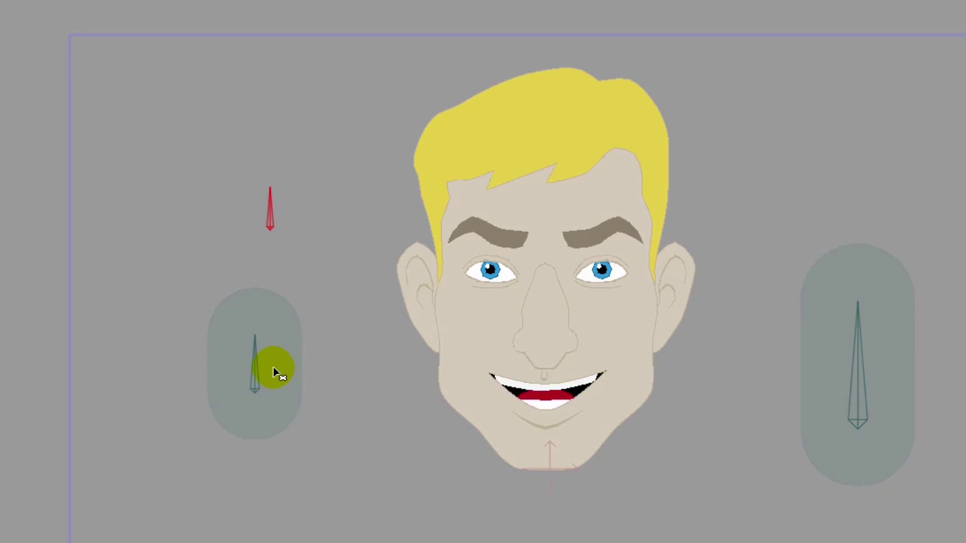
left_click_drag(467, 371, 338, 368)
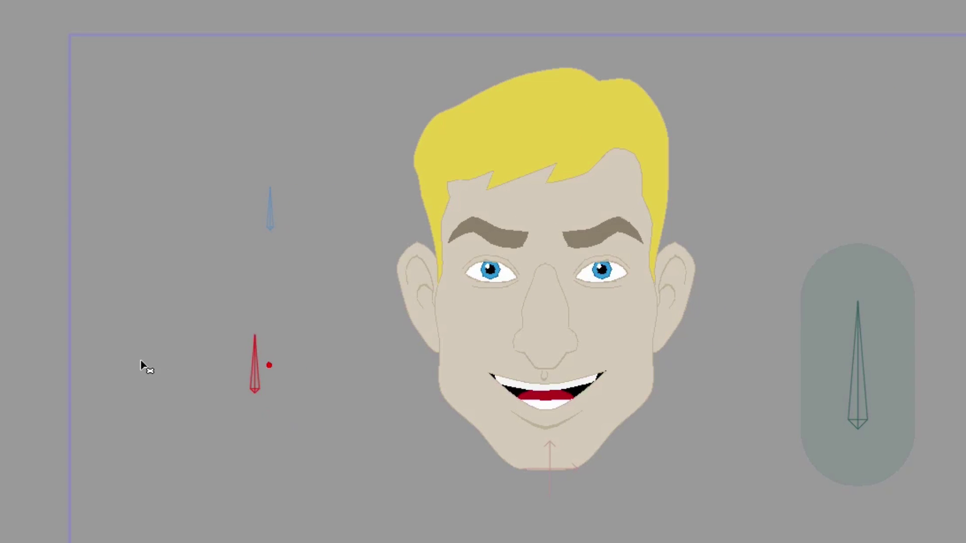
left_click_drag(851, 377, 319, 394)
left_click(460, 274)
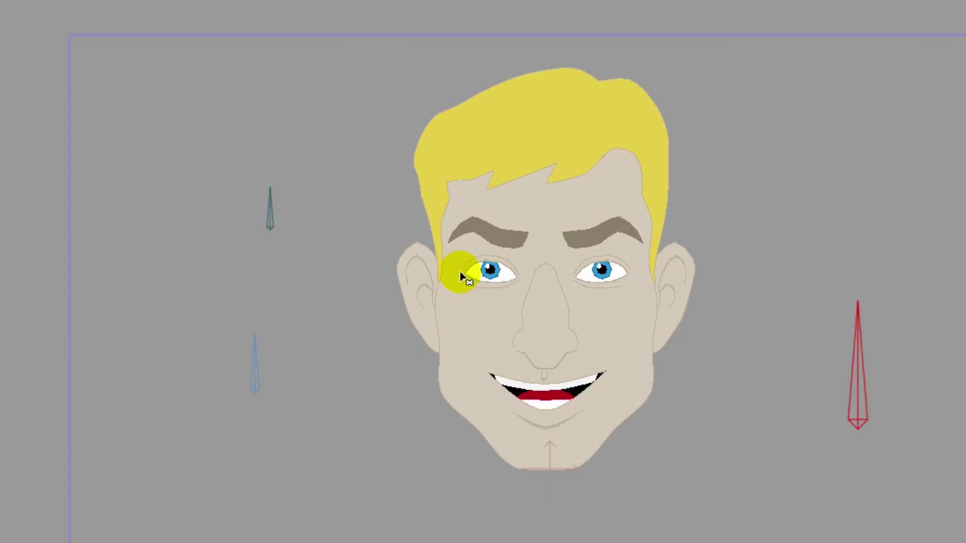
- Use Reparent Bone to detach the bones from one another so that none of the three has a parent
left_click(9, 141)
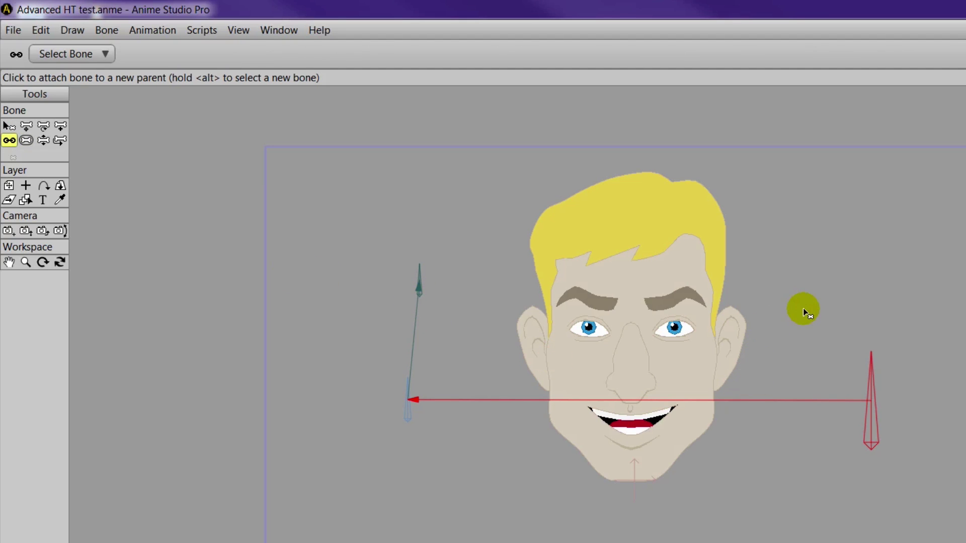
left_click(846, 289)
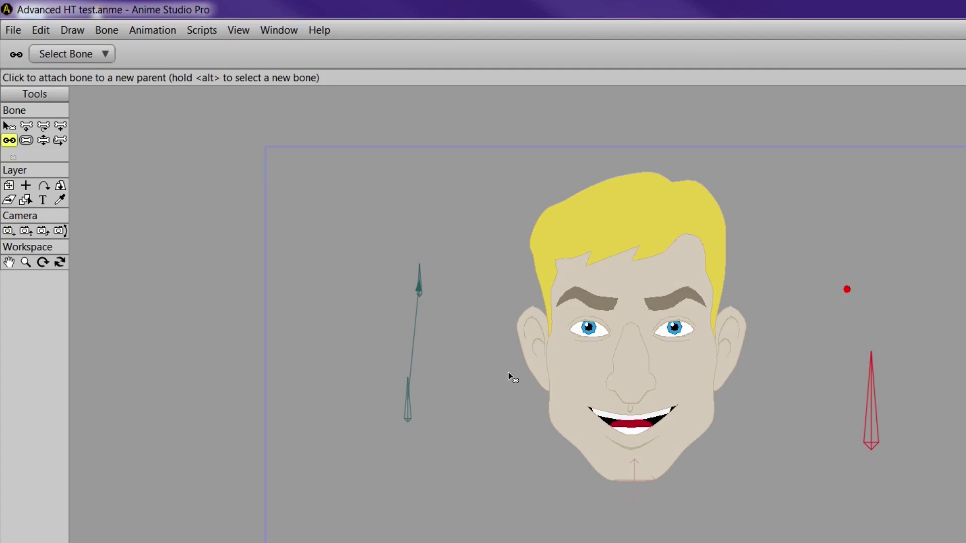
left_click(419, 280)
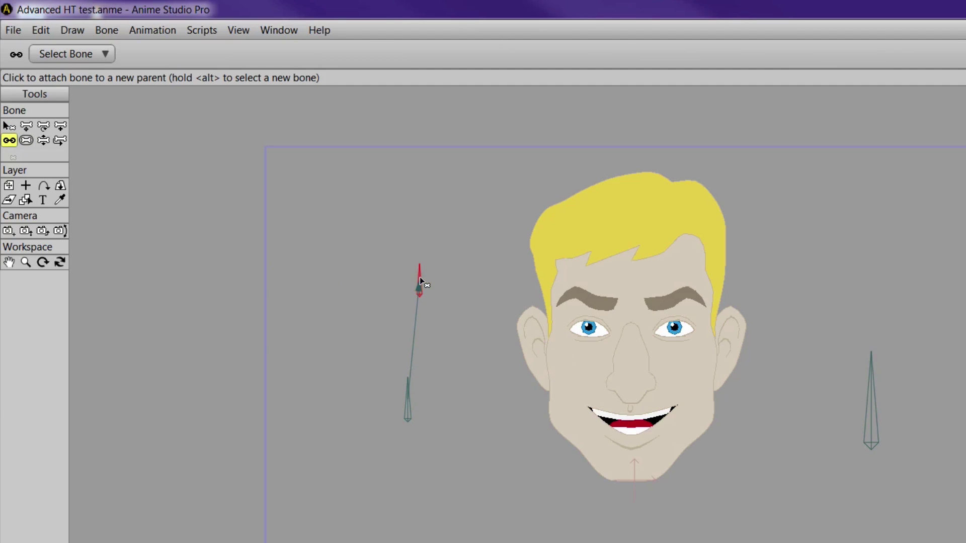
left_click(459, 317)
left_click(408, 409)
left_click(407, 405, "alt")
- Lasso all three bones and enable angle constraints with a minimum of -50 and a maximum of 50 degrees
left_click(9, 126)
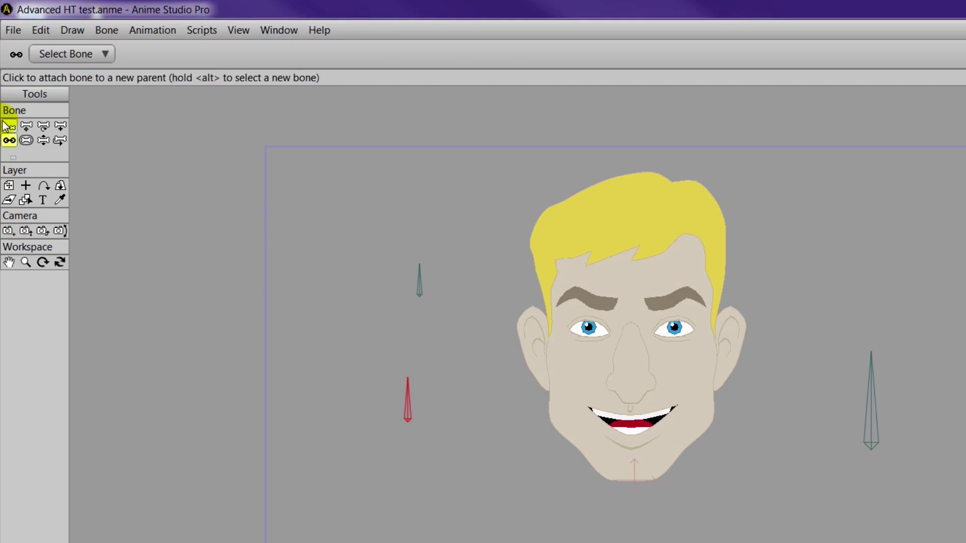
mouse_move(396, 231)
left_mouse_down()
mouse_move(345, 405)
mouse_move(457, 195)
mouse_move(743, 514)
mouse_move(797, 162)
left_mouse_up()
left_click(285, 49)
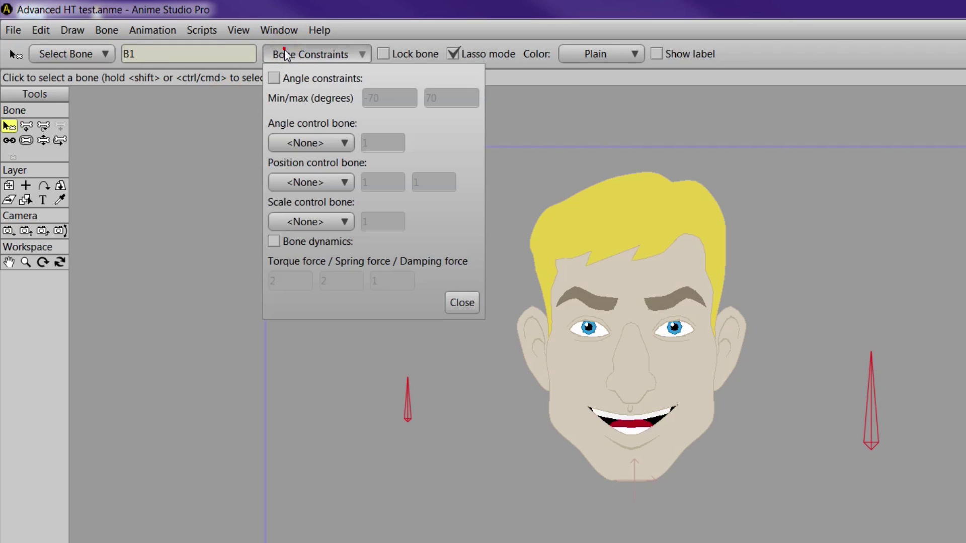
left_click_drag(602, 254, 719, 273)
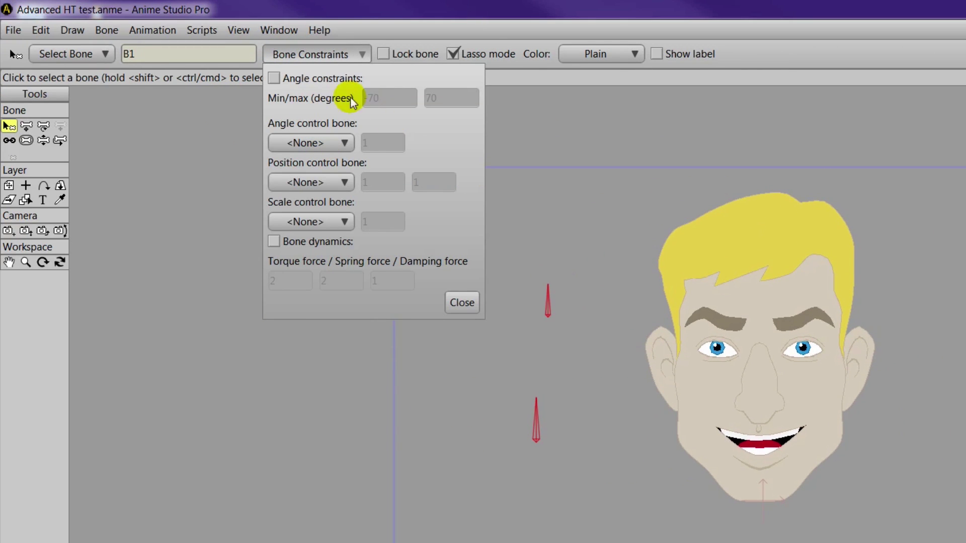
left_click(274, 78)
double_click(371, 98)
type("75")
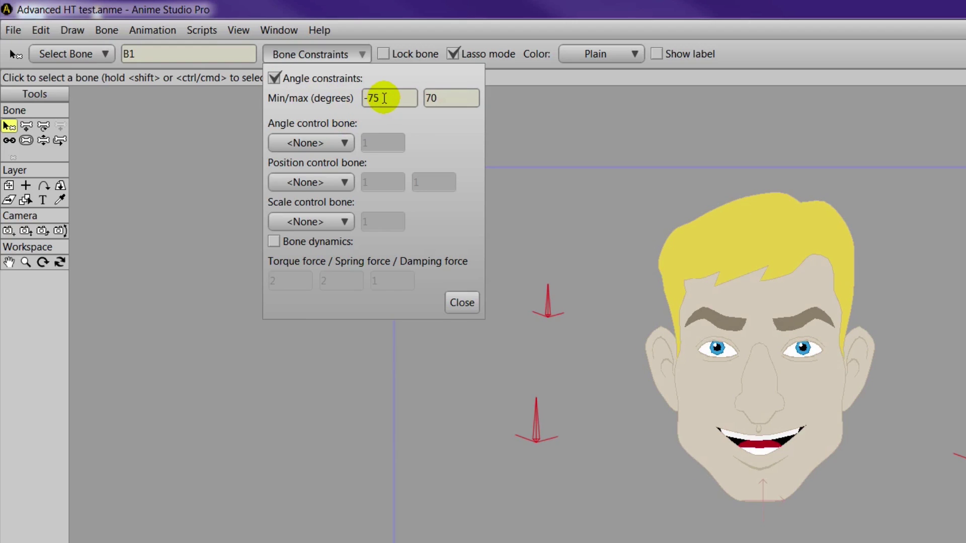
scroll(384, 97, "up", 5)
scroll(456, 98, "down", 2)
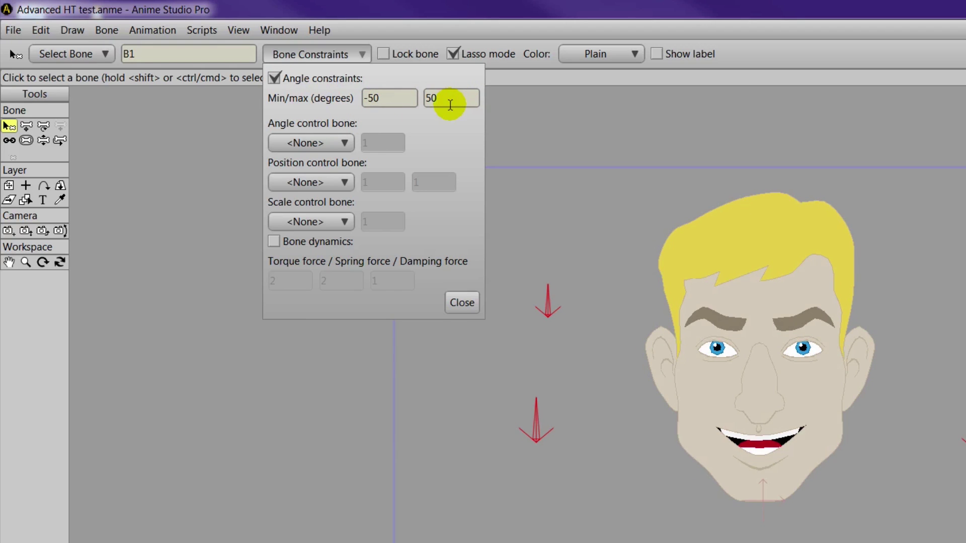
left_click(460, 301)
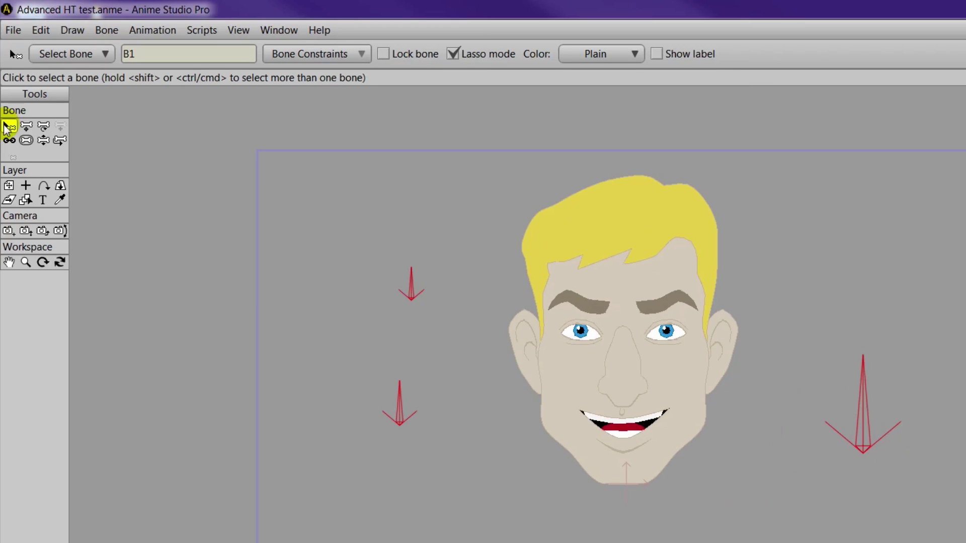
- Rename the upper bone left of the head as EL
left_click(415, 275)
left_click(412, 277)
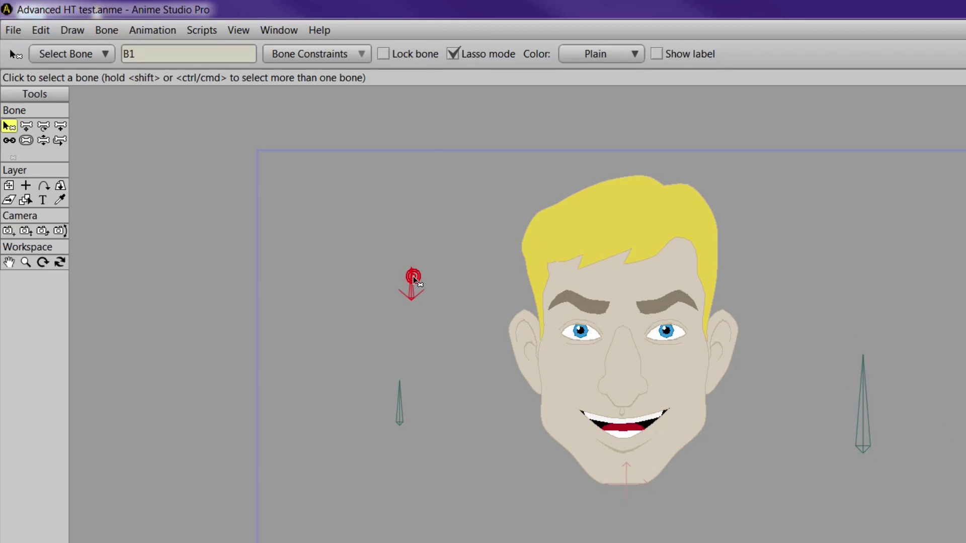
left_click(161, 54)
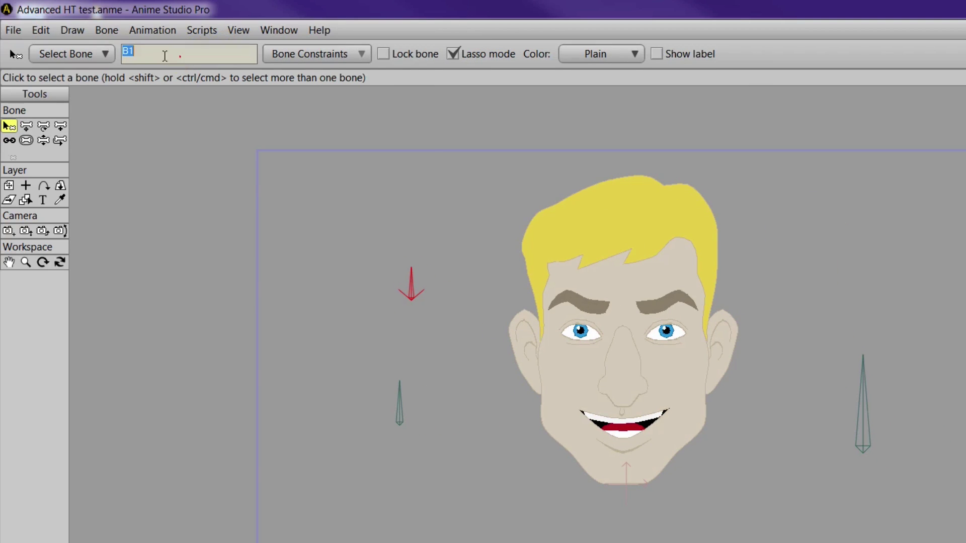
type("EL")
- Rename the lower bone left of the head as M and the large bone right of the head as HT
left_click(399, 402)
left_click(155, 55)
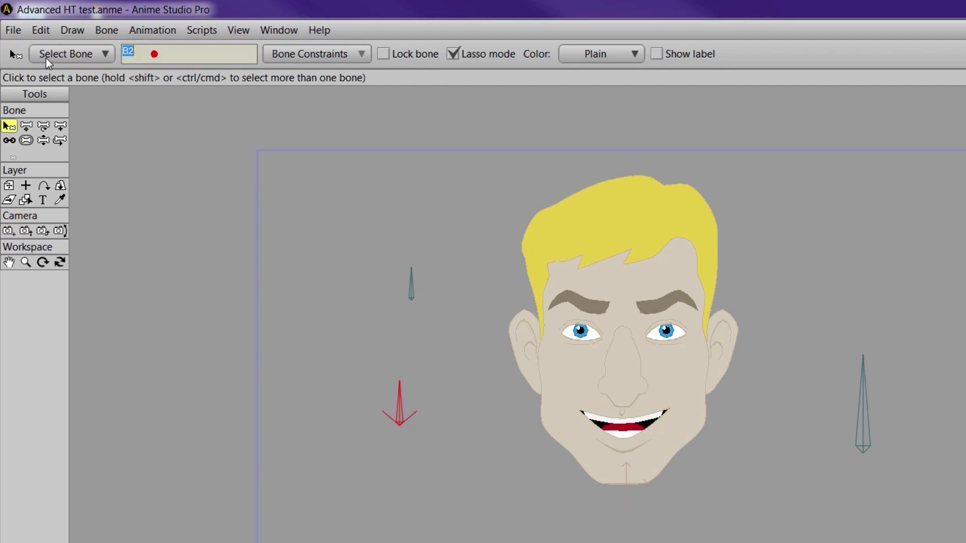
type("M")
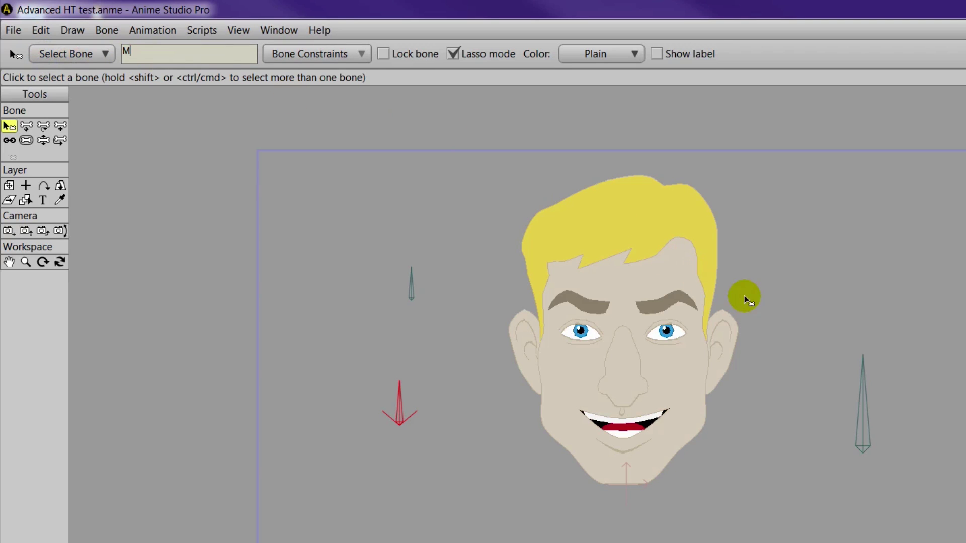
left_click(862, 391)
left_click(166, 60)
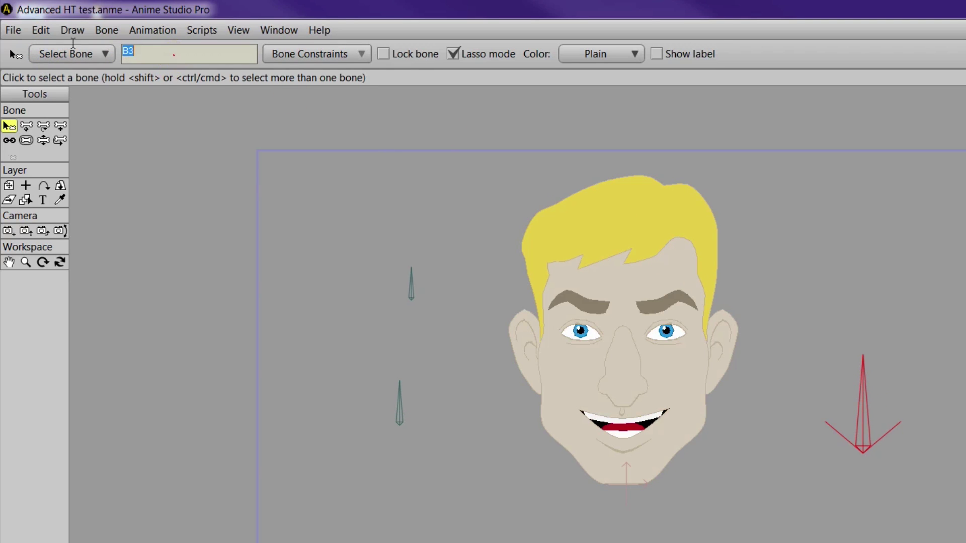
type("HT")
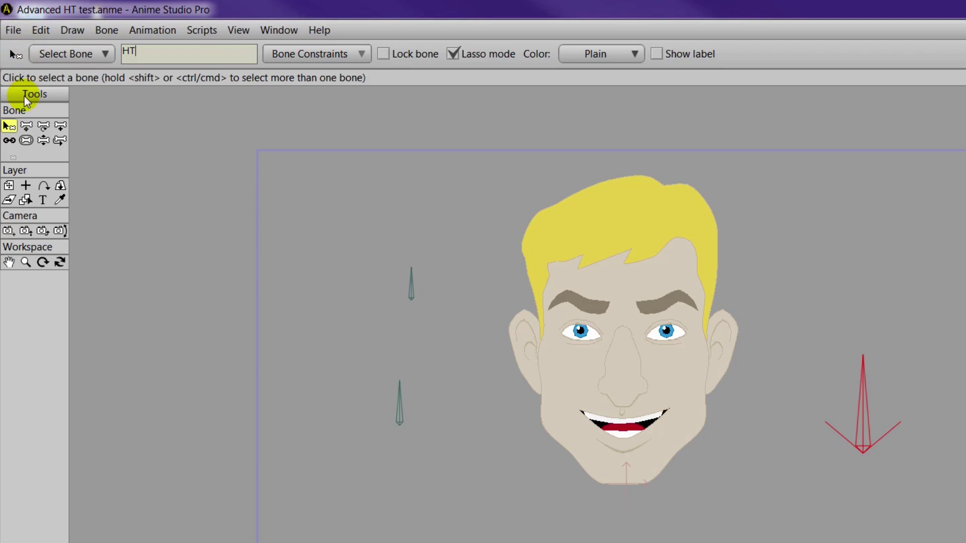
- Color the EL bone blue and turn on its label
left_click(410, 280)
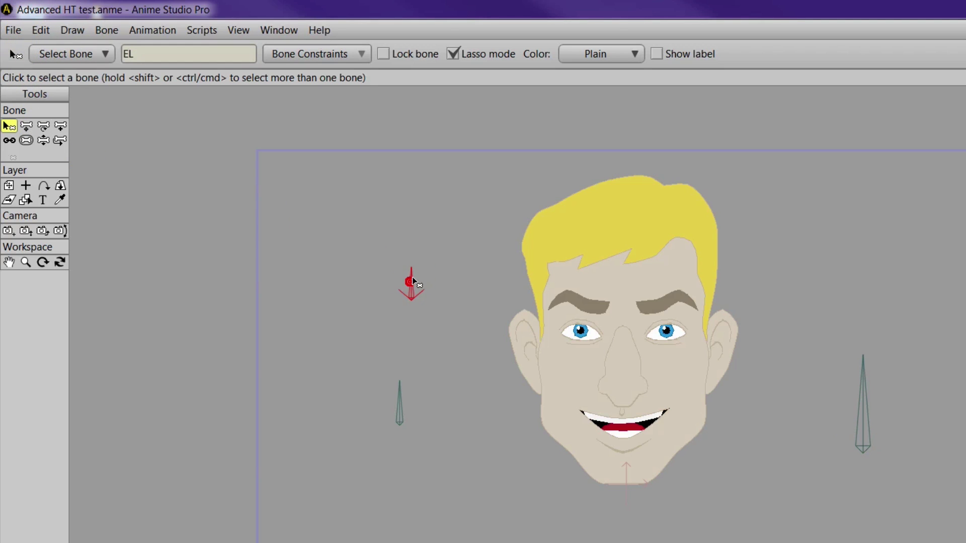
left_click(581, 58)
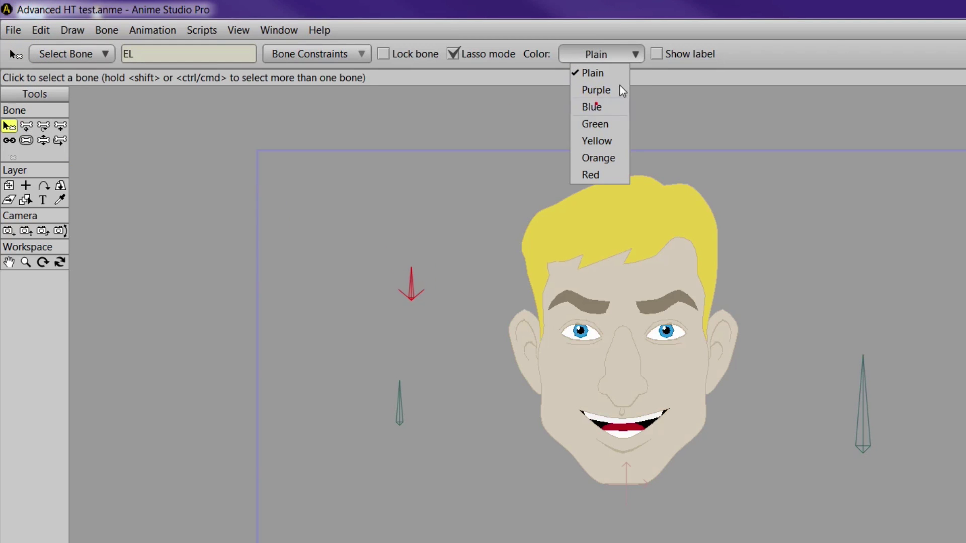
left_click(596, 106)
left_click(656, 54)
- Color the M bone green and turn on its label
left_click(401, 412)
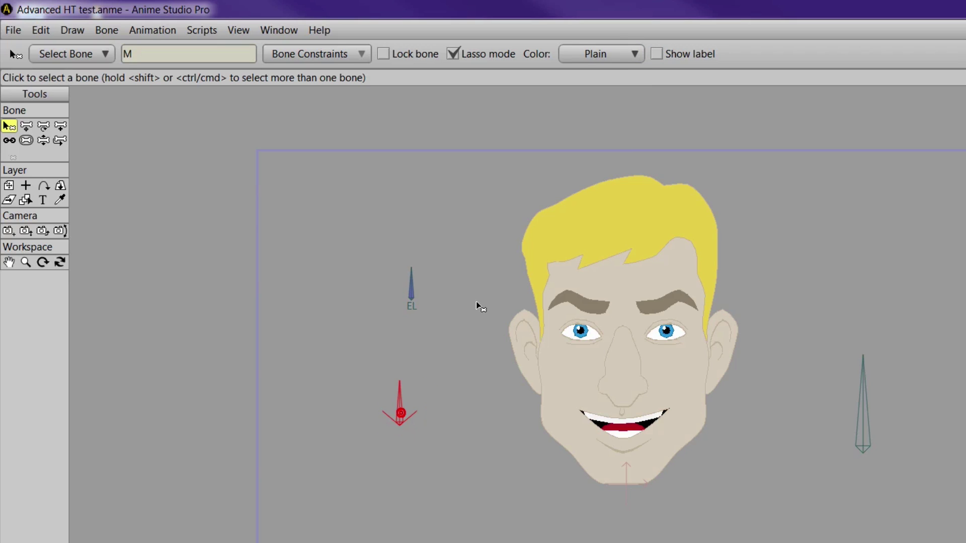
left_click(622, 53)
left_click(637, 123)
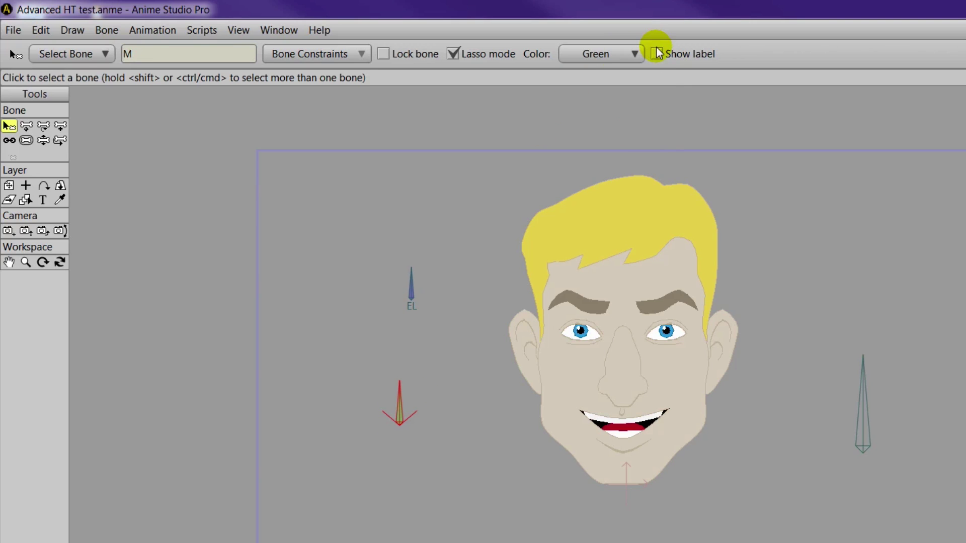
left_click(657, 54)
- Color the HT bone yellow and turn on its label
left_click(866, 395)
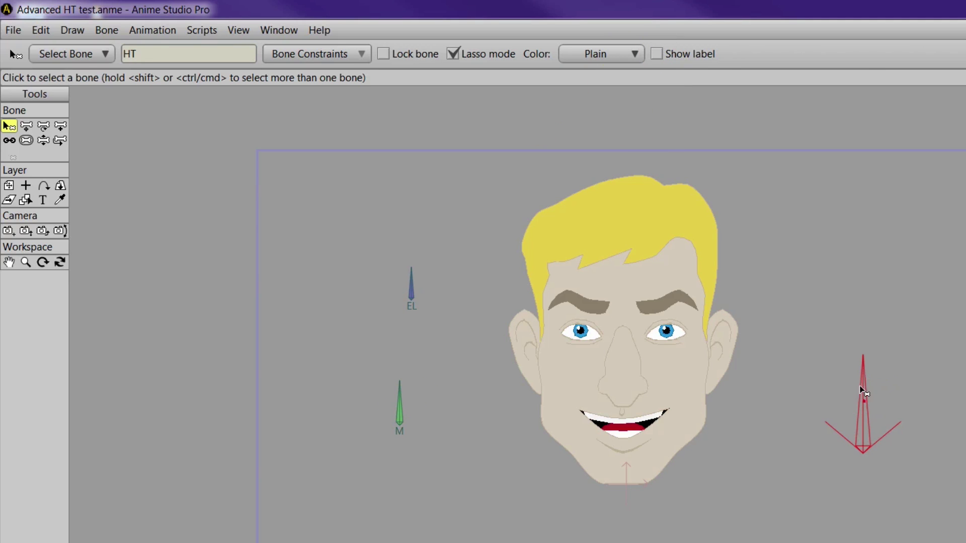
left_click(608, 59)
left_click(626, 143)
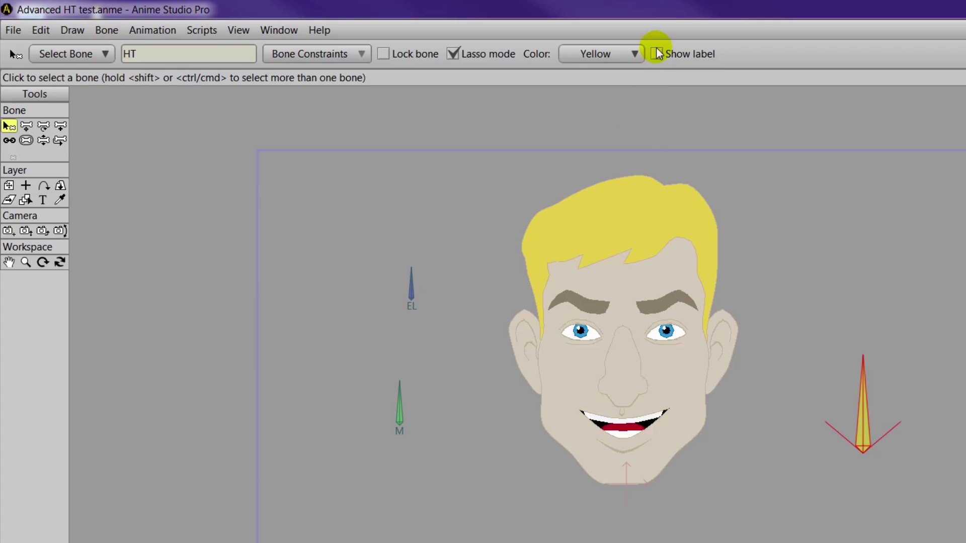
left_click(657, 54)
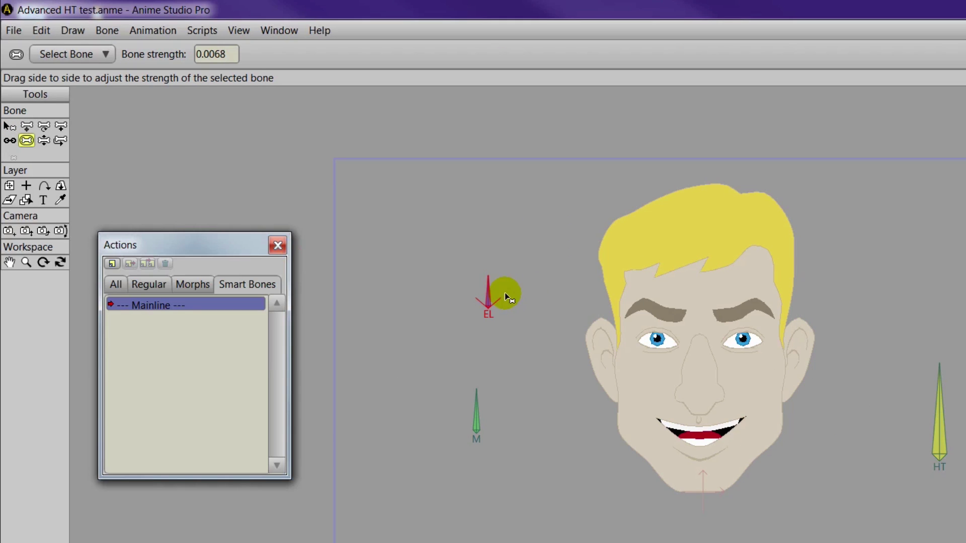
- Reduce the EL bone's strength to 0 and move the Actions window slightly aside
left_click_drag(505, 292, 186, 296)
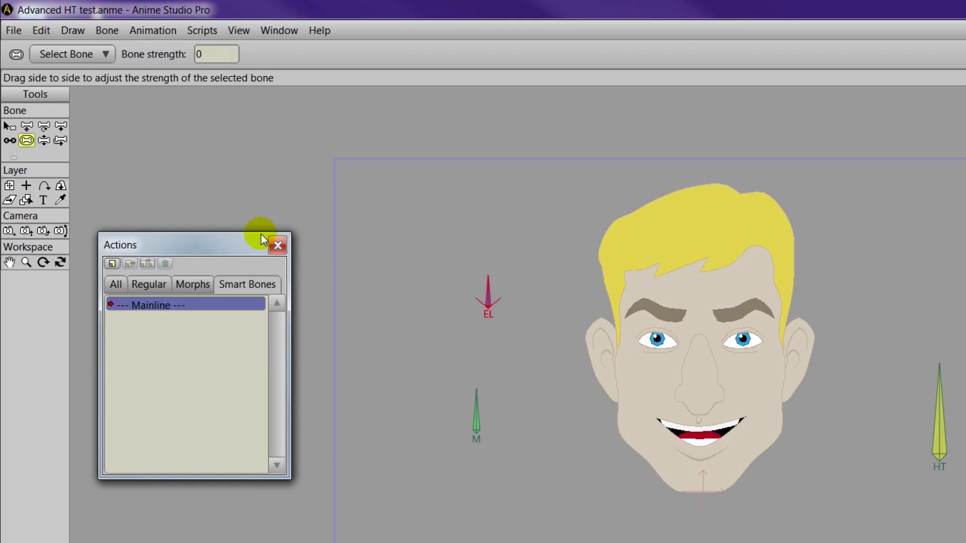
left_click_drag(191, 238, 236, 289)
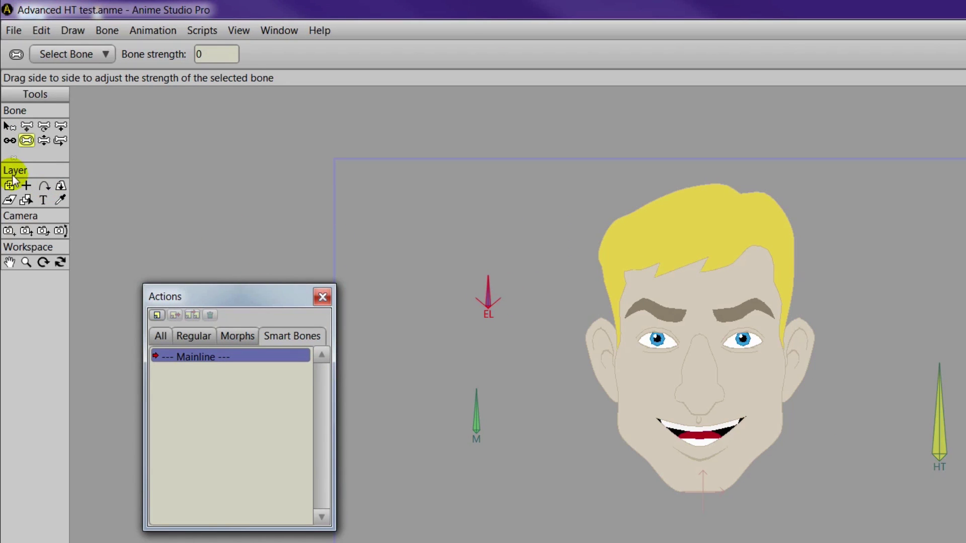
- Test how the EL and M bones swing by using Manipulate Bones
left_click(43, 140)
left_click_drag(482, 287, 428, 289)
mouse_move(476, 407)
left_mouse_down()
mouse_move(390, 405)
mouse_move(475, 395)
left_mouse_up()
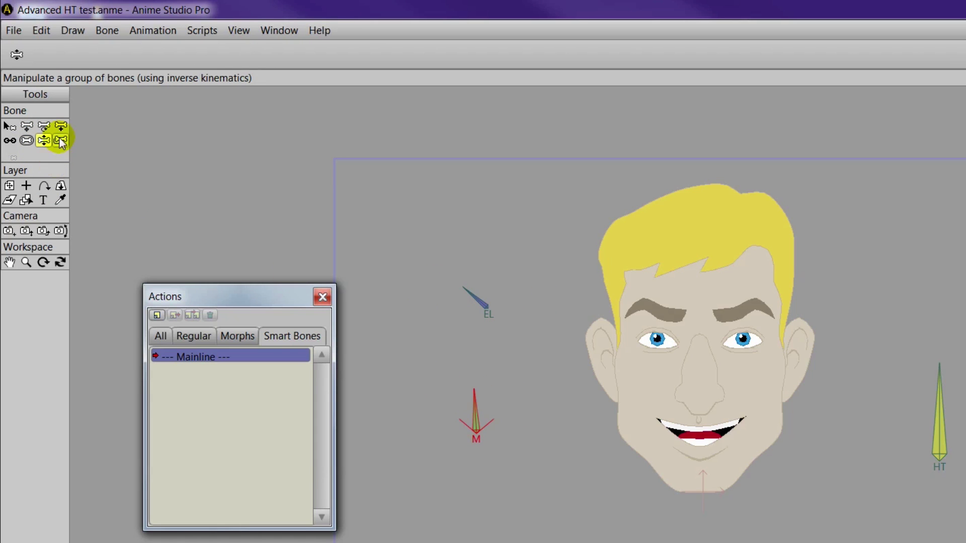
left_click(10, 125)
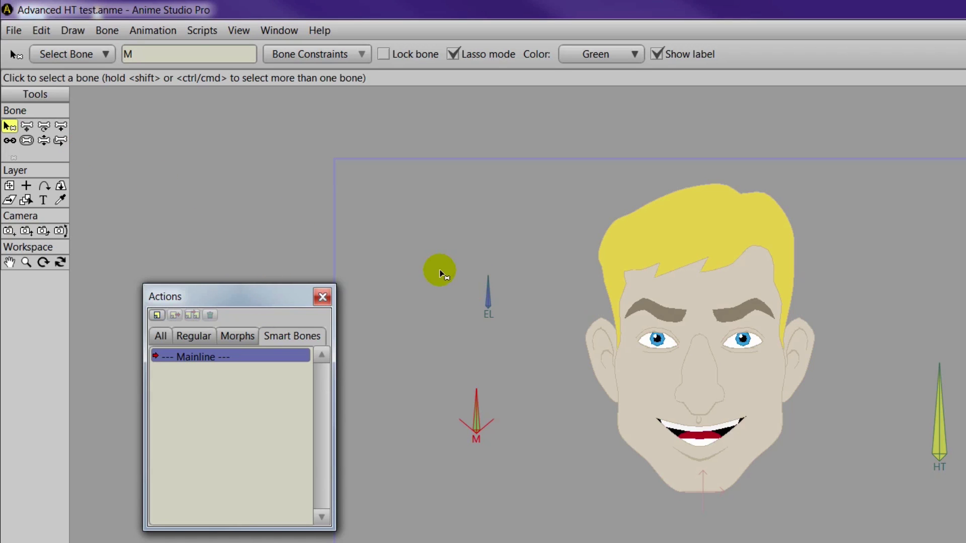
- Create a new smart bone action named EL
left_click(157, 315)
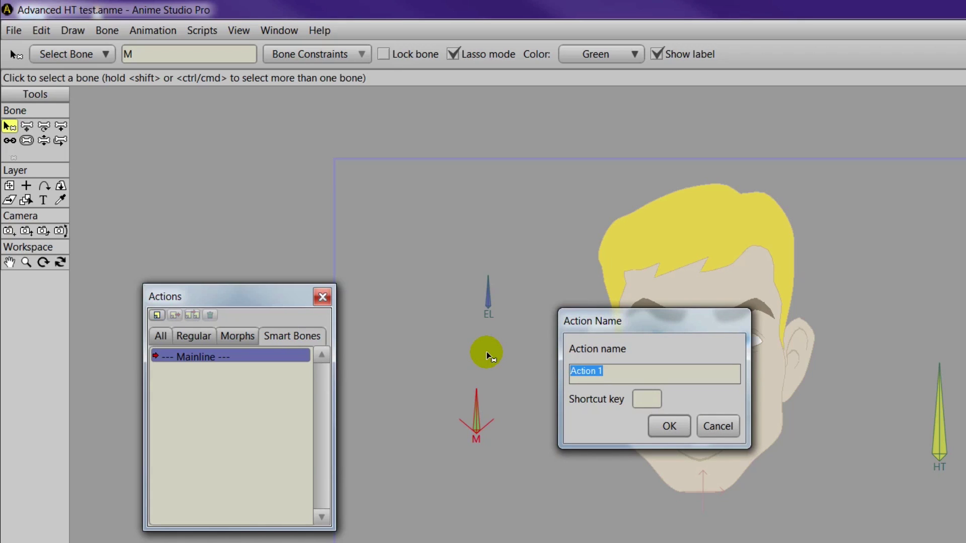
type("EL")
key("Return")
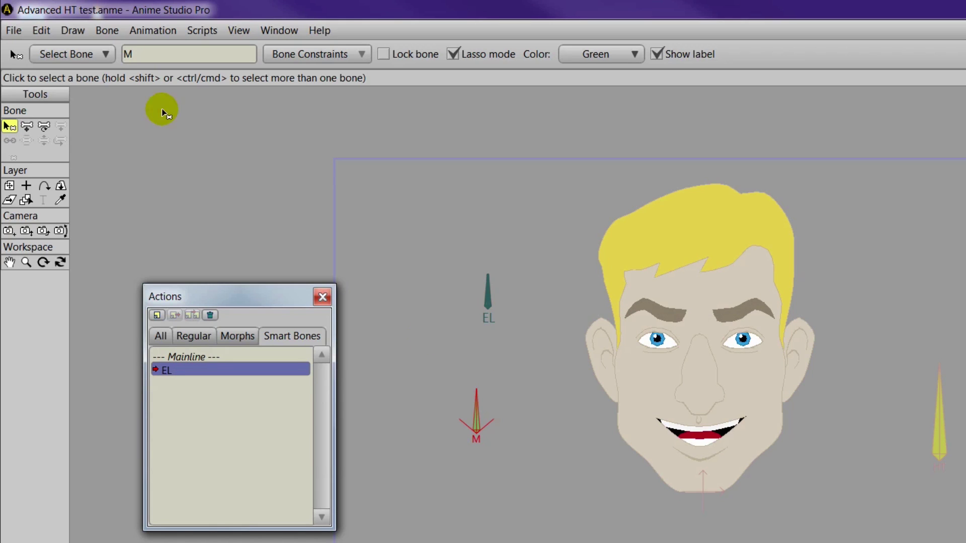
- Rotate the EL bone counterclockwise to its limit in the EL action and enlarge the timeline area, keeping the Actions window clear of it
left_click(43, 126)
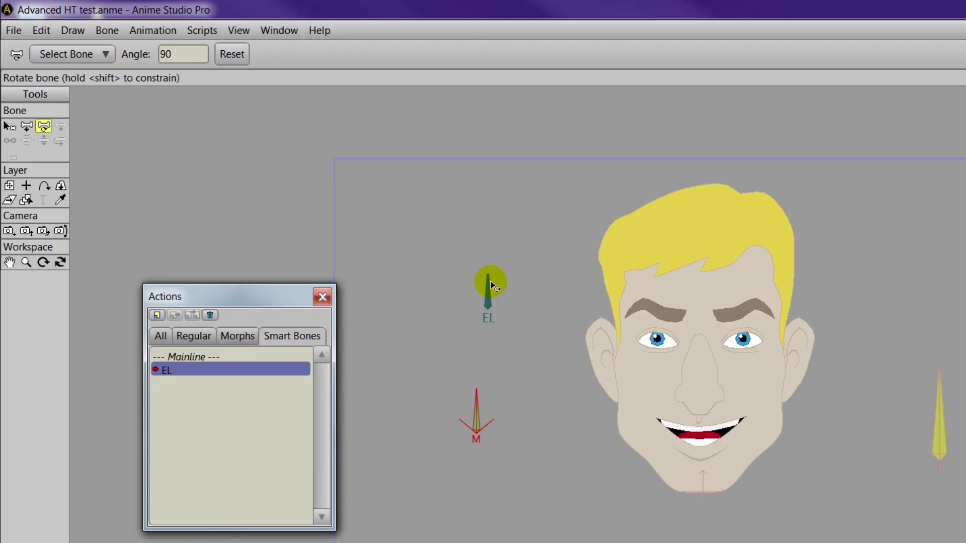
left_click_drag(494, 285, 358, 319)
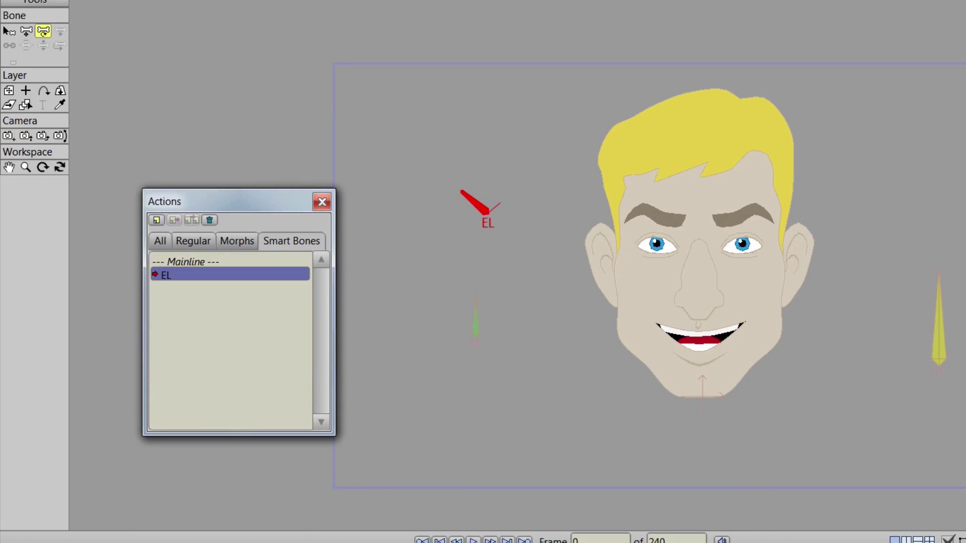
left_click_drag(536, 541, 538, 441)
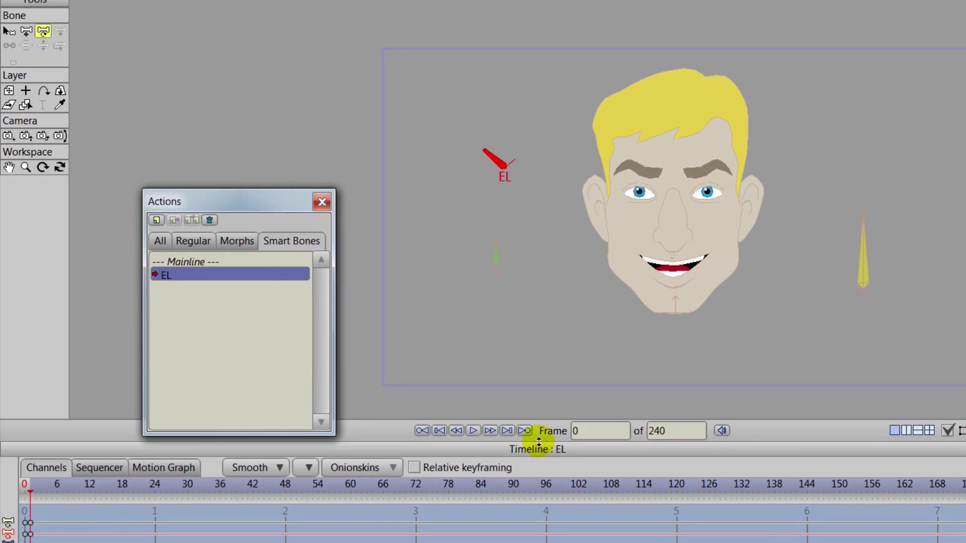
left_click_drag(240, 199, 218, 55)
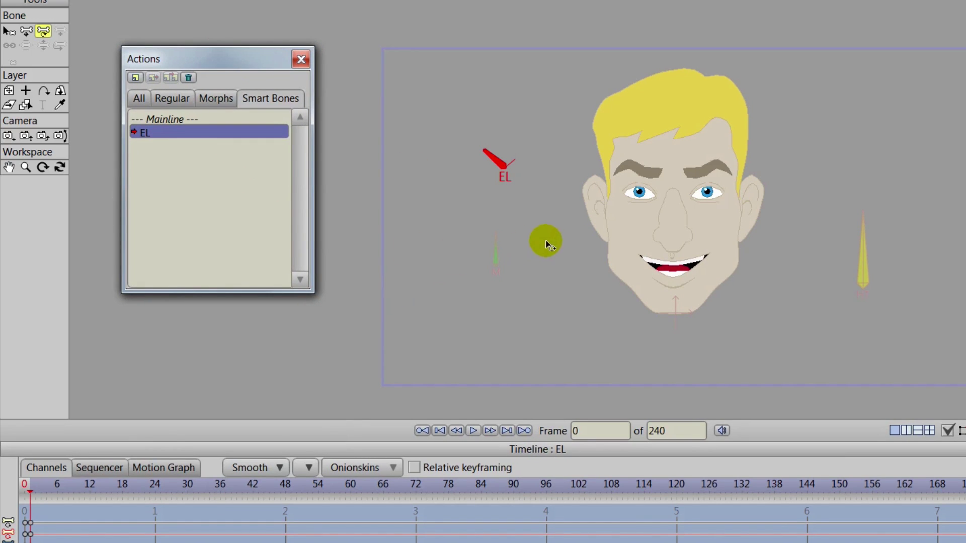
- Lasso the upper lid points of both eyes in the Mask layer and move them down almost to the lower lids
left_click_drag(751, 230, 693, 229)
scroll(693, 230, "up", 10)
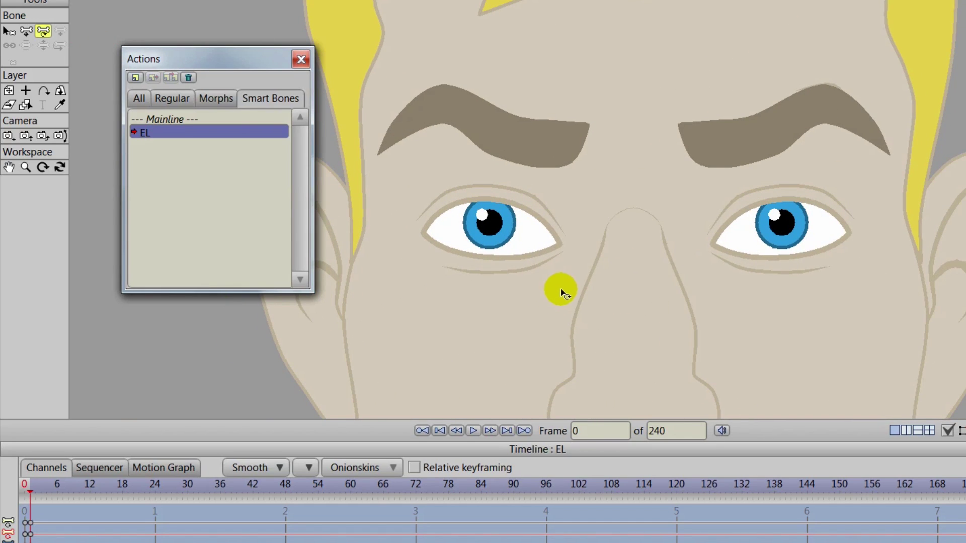
left_click(533, 218, "ctrl+alt")
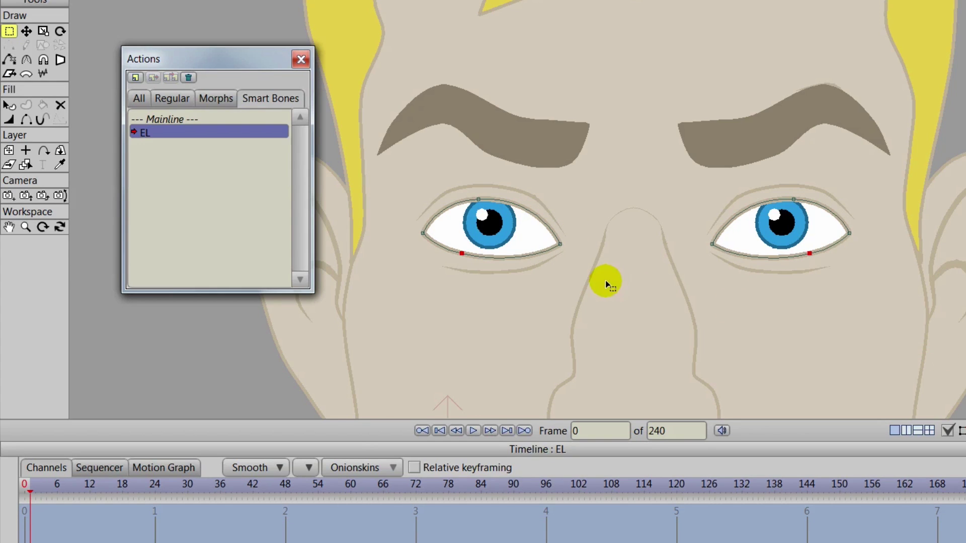
left_click(9, 33)
left_click_drag(457, 181, 476, 214)
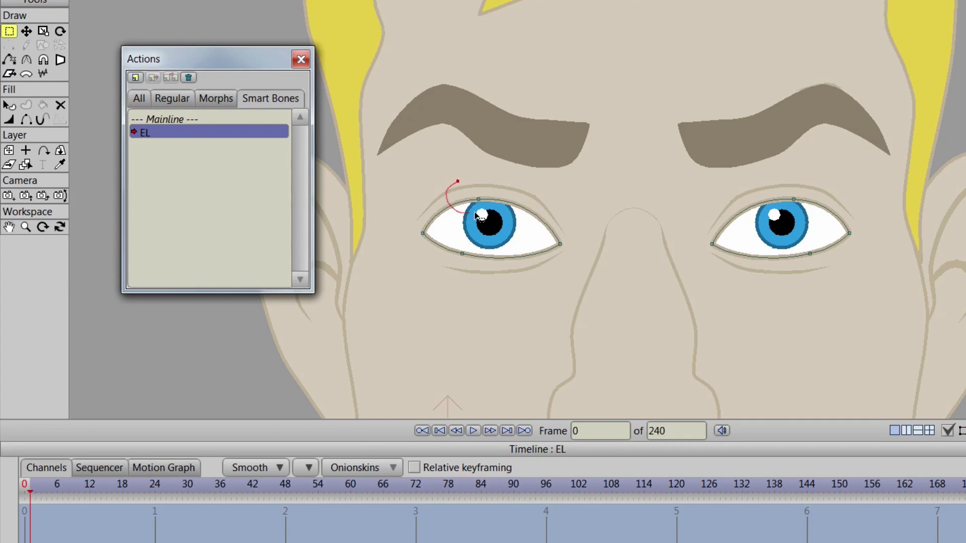
mouse_move(698, 182)
left_mouse_down()
mouse_move(818, 176)
mouse_move(496, 160)
mouse_move(434, 186)
left_mouse_up()
left_click(26, 31)
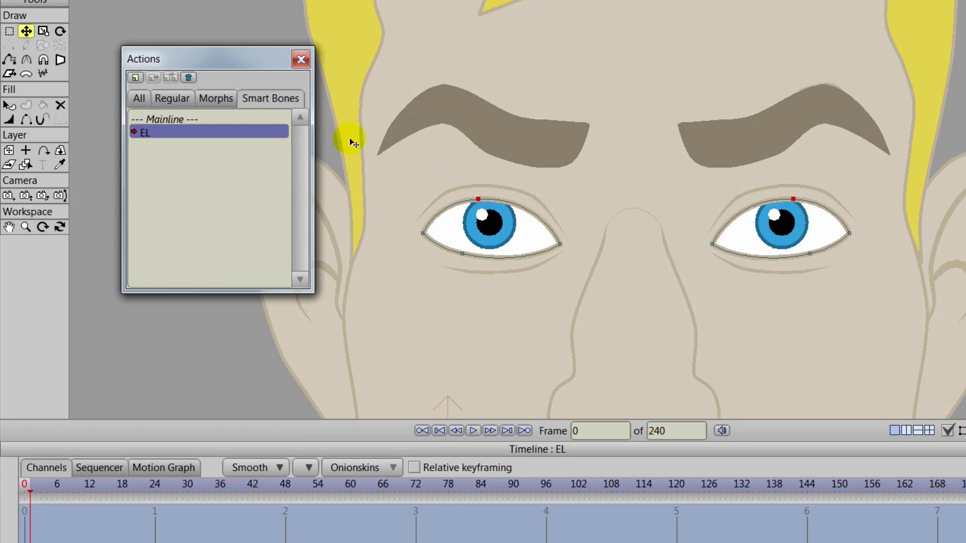
left_click(476, 198)
left_click_drag(481, 202, 478, 246)
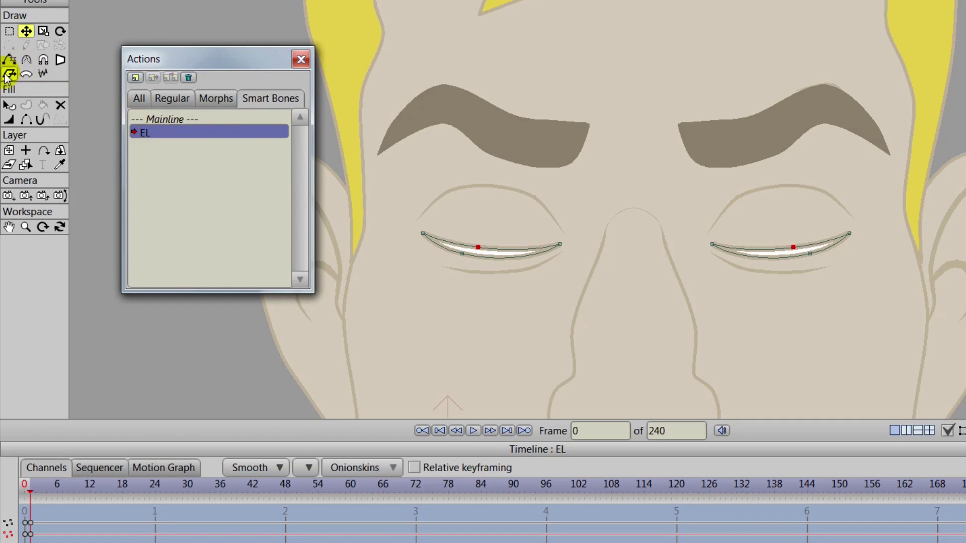
- Lasso the lower lid points of both eyes and move them up to meet the upper lids, closing the eyes
mouse_move(469, 264)
left_mouse_down()
mouse_move(445, 275)
mouse_move(658, 306)
mouse_move(775, 307)
mouse_move(820, 268)
mouse_move(815, 247)
mouse_move(787, 261)
mouse_move(554, 276)
mouse_move(448, 250)
mouse_move(554, 295)
mouse_move(705, 287)
mouse_move(817, 243)
left_mouse_up()
left_click(9, 32)
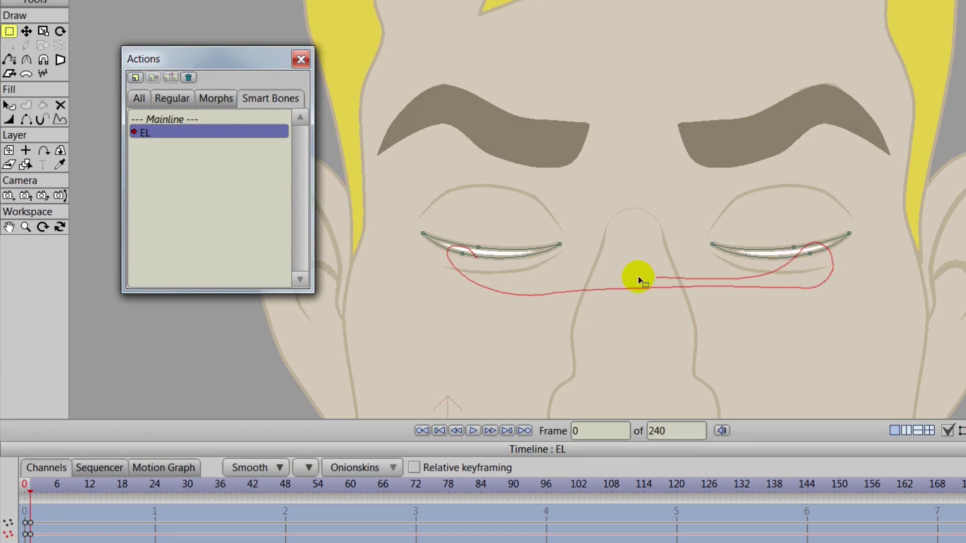
mouse_move(638, 277)
left_mouse_down()
mouse_move(532, 274)
mouse_move(466, 254)
left_mouse_up()
left_click(26, 30)
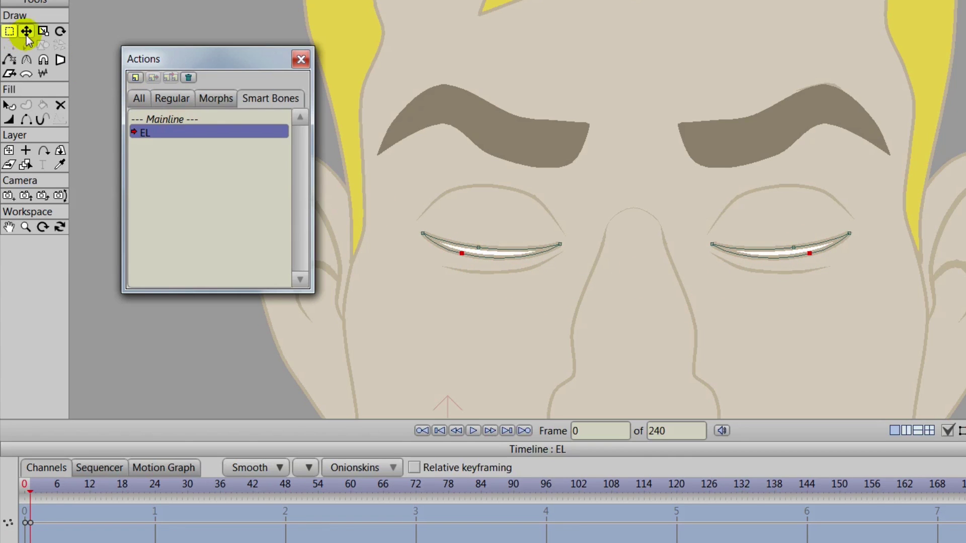
left_click(462, 253)
left_click_drag(460, 254, 463, 251)
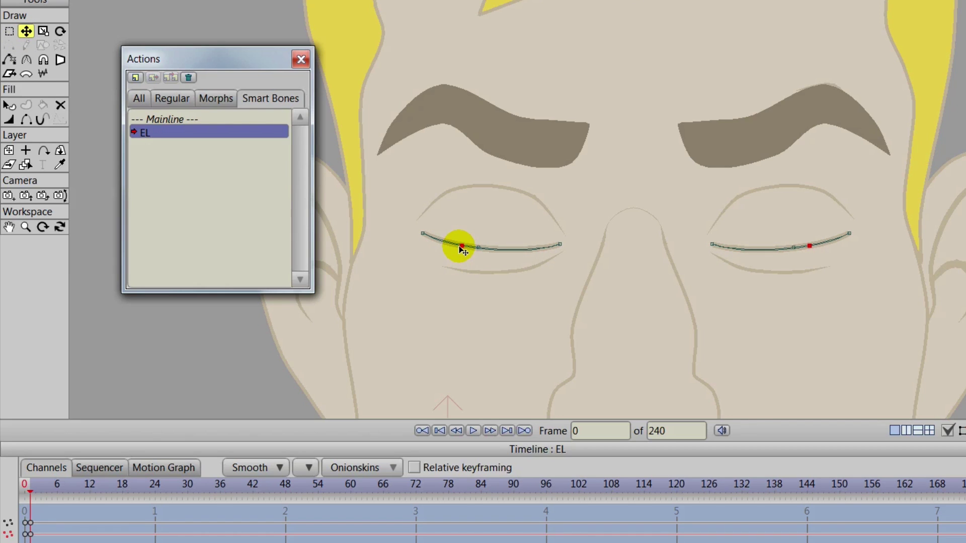
- Return to the Mainline and test the eye closing by swinging the EL bone in Layer 2
left_click(165, 119)
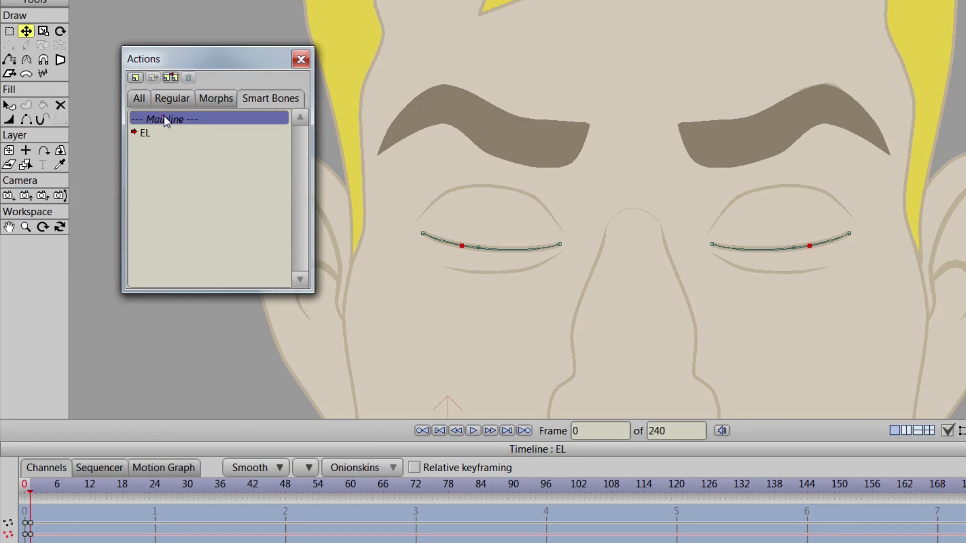
scroll(468, 342, "down", 5)
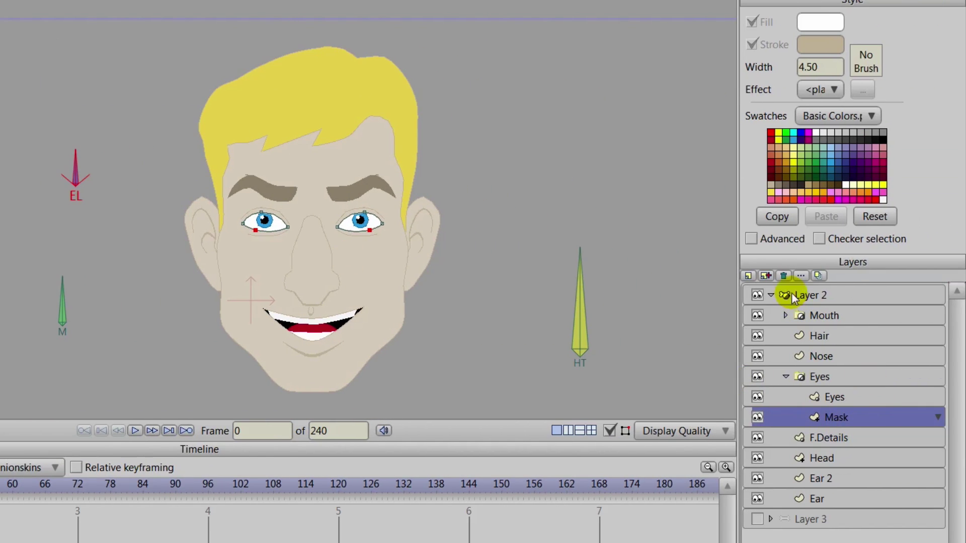
left_click(792, 295)
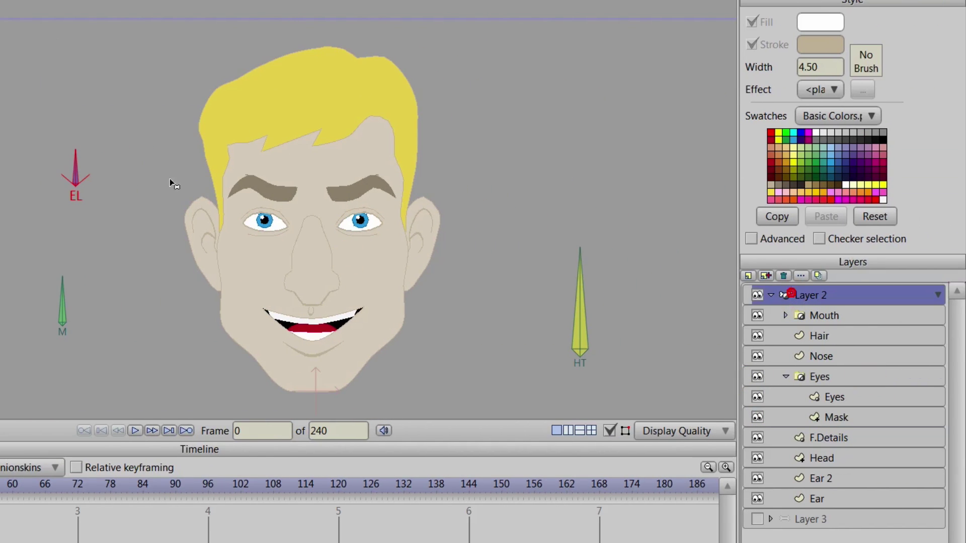
left_click_drag(76, 162, 57, 168)
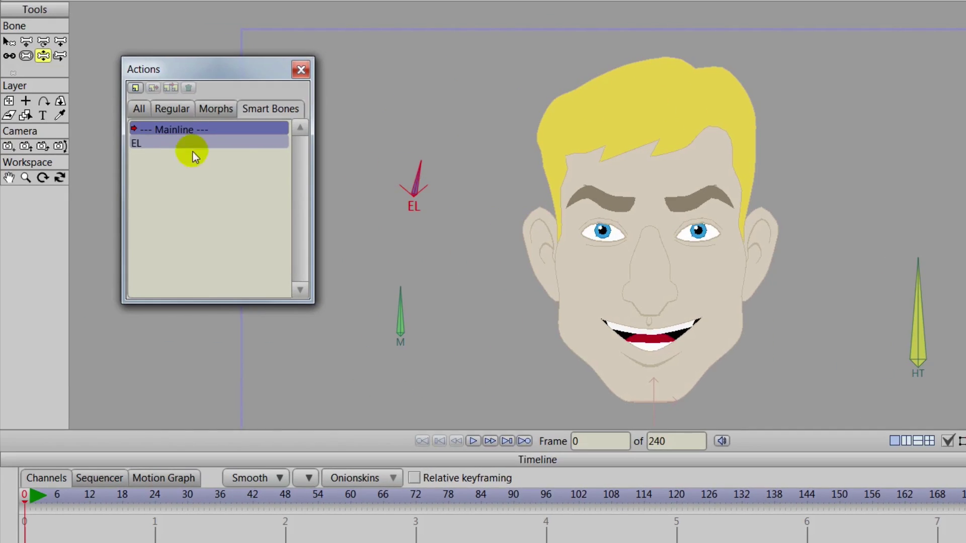
- Create a second smart bone action named EL 2 and rotate the EL bone clockwise to its limit in it
left_click(135, 89)
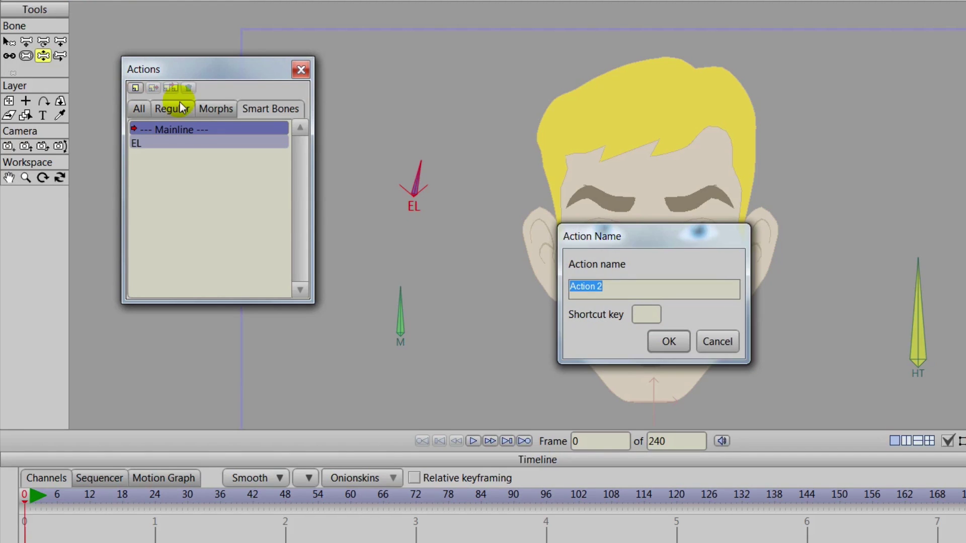
type("EL 2")
key("Return")
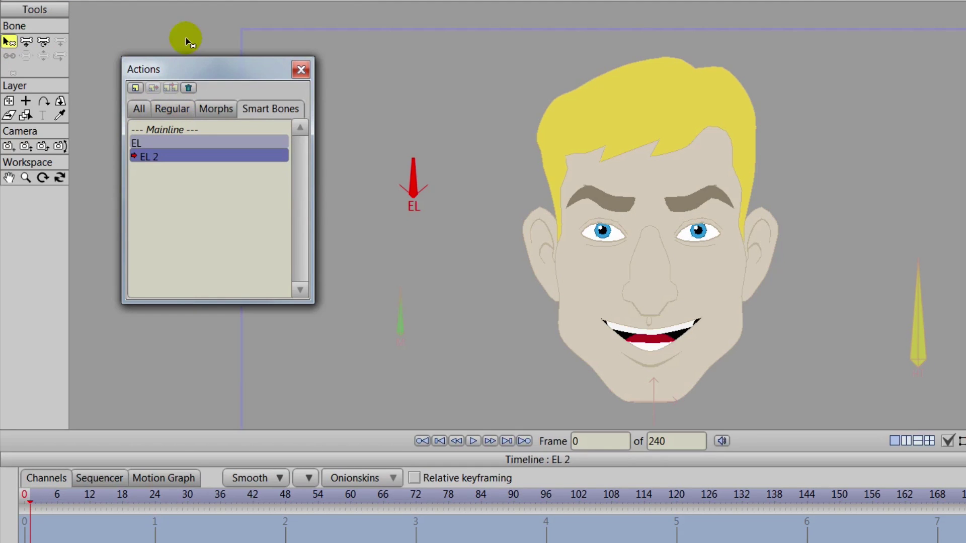
left_click(44, 41)
left_click_drag(411, 171, 445, 212)
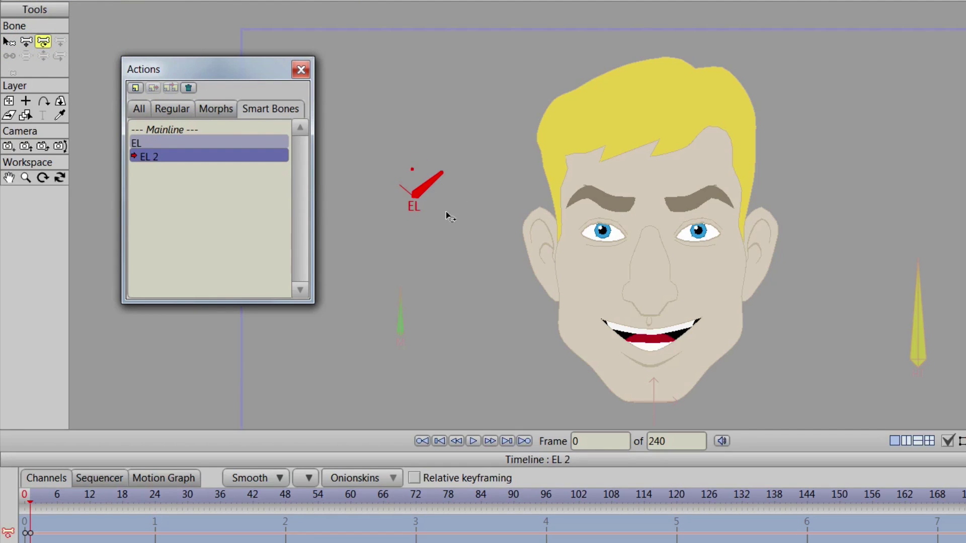
- Lasso the upper and lower lid points of both eyes in the Mask layer and scale them vertically to open the eyes wider
left_click(684, 301)
scroll(723, 280, "up", 4)
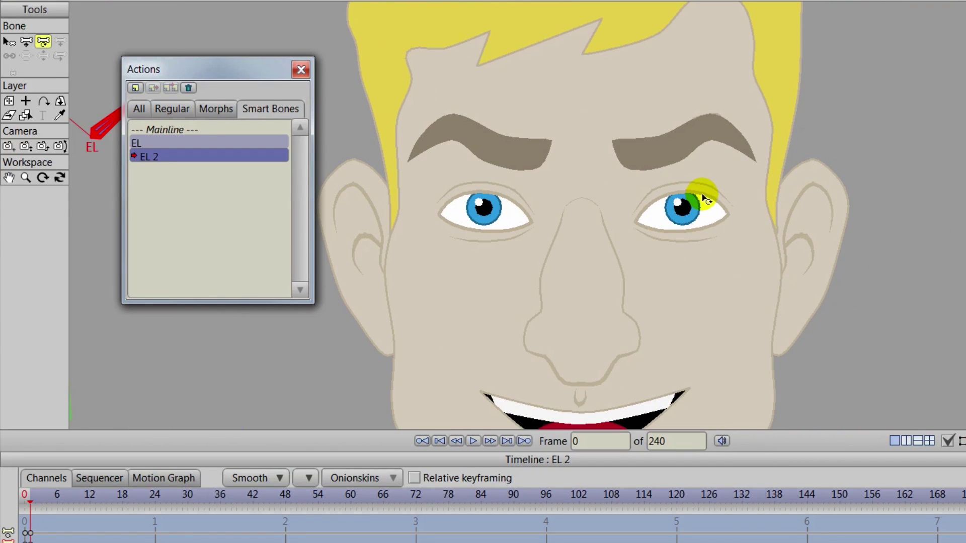
left_click(704, 199, "ctrl+alt")
left_click(27, 42)
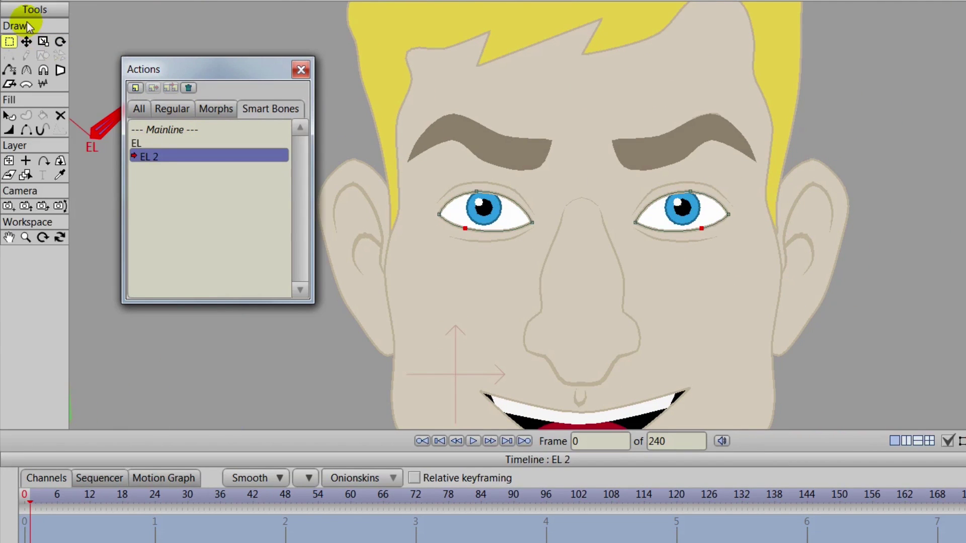
left_click(8, 42)
mouse_move(459, 235)
left_mouse_down()
mouse_move(459, 158)
mouse_move(473, 175)
left_mouse_up()
left_click_drag(685, 177, 683, 187)
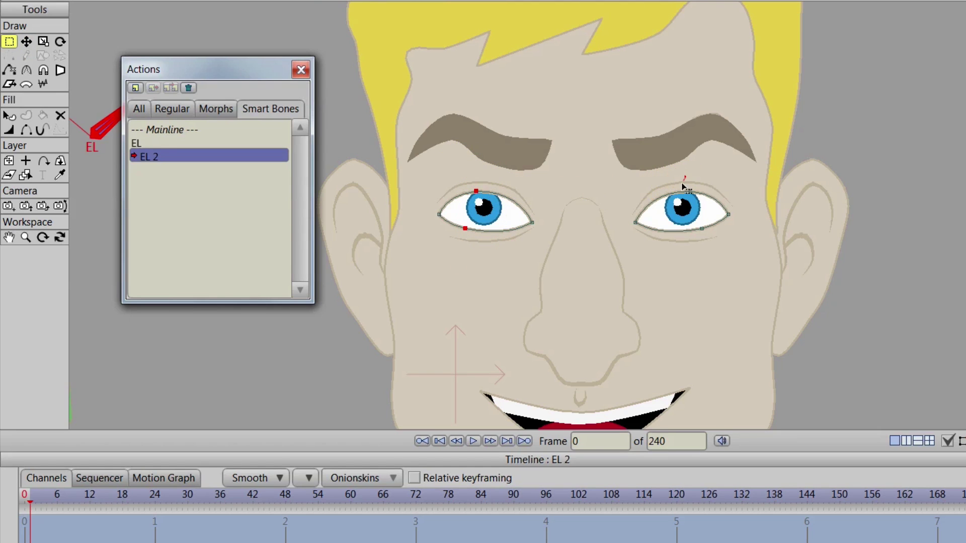
left_click_drag(707, 224, 686, 171)
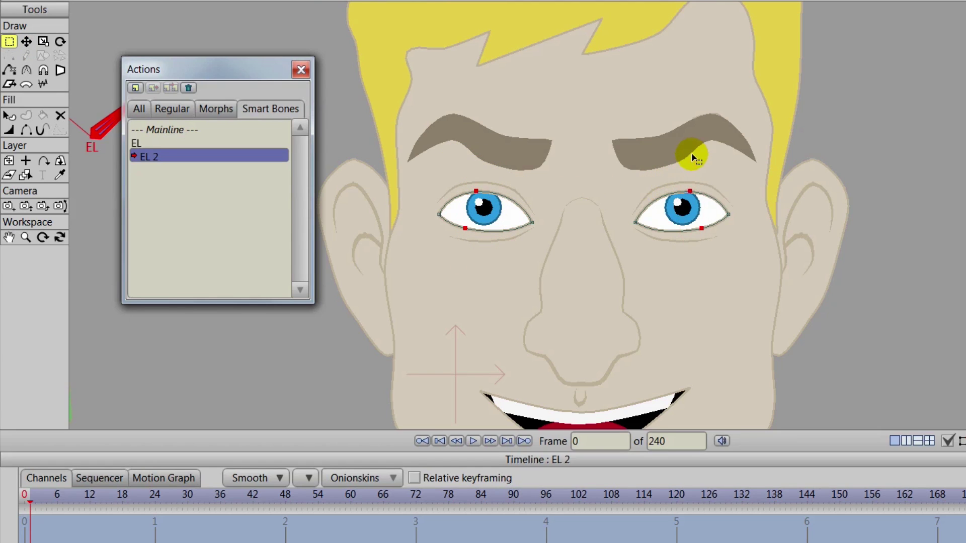
left_click(43, 42)
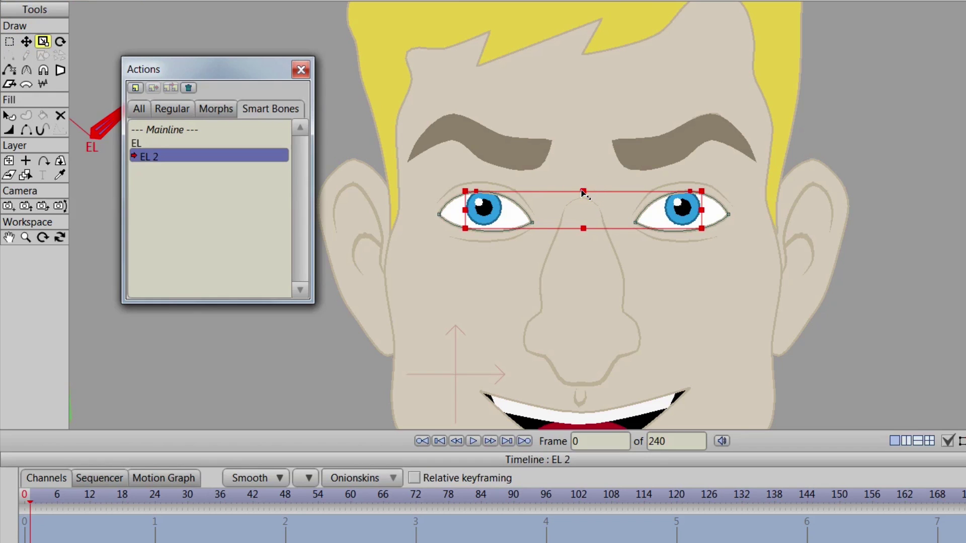
left_click_drag(583, 191, 582, 186)
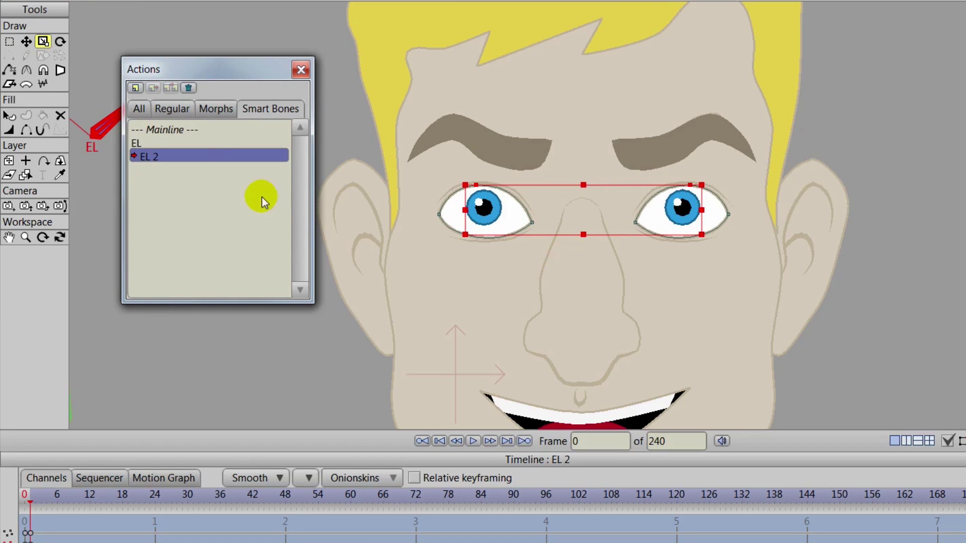
- Return to the Mainline and test the eye opening and closing by swinging the EL bone in Layer 2
left_click(152, 129)
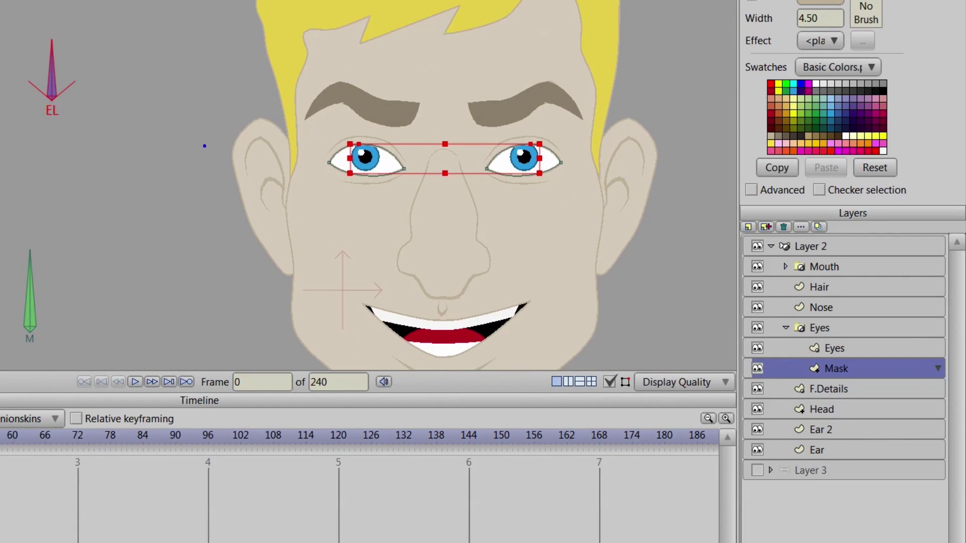
left_click(819, 246)
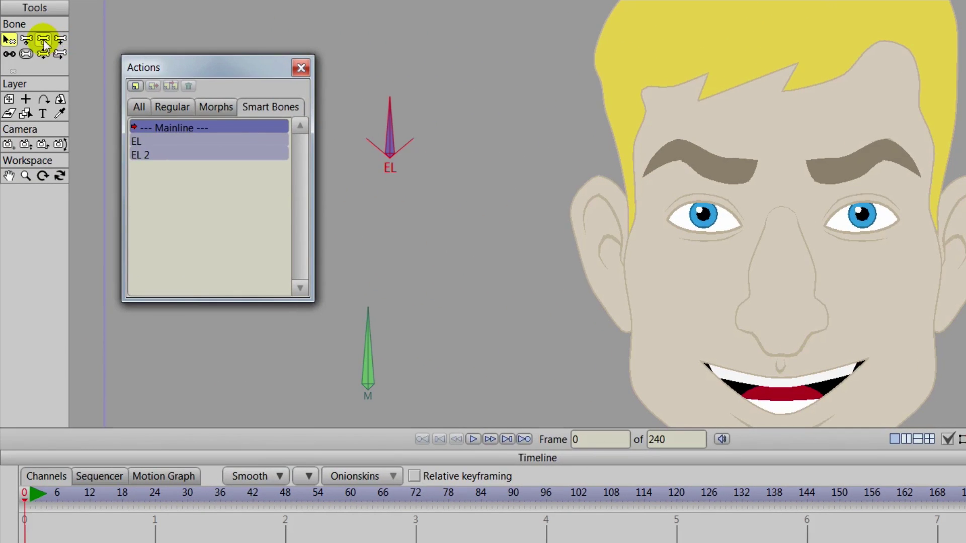
left_click(44, 54)
mouse_move(368, 114)
left_mouse_down()
mouse_move(382, 106)
mouse_move(316, 138)
mouse_move(452, 147)
mouse_move(332, 125)
mouse_move(396, 130)
mouse_move(336, 129)
mouse_move(370, 140)
mouse_move(382, 125)
left_mouse_up()
left_click(171, 134)
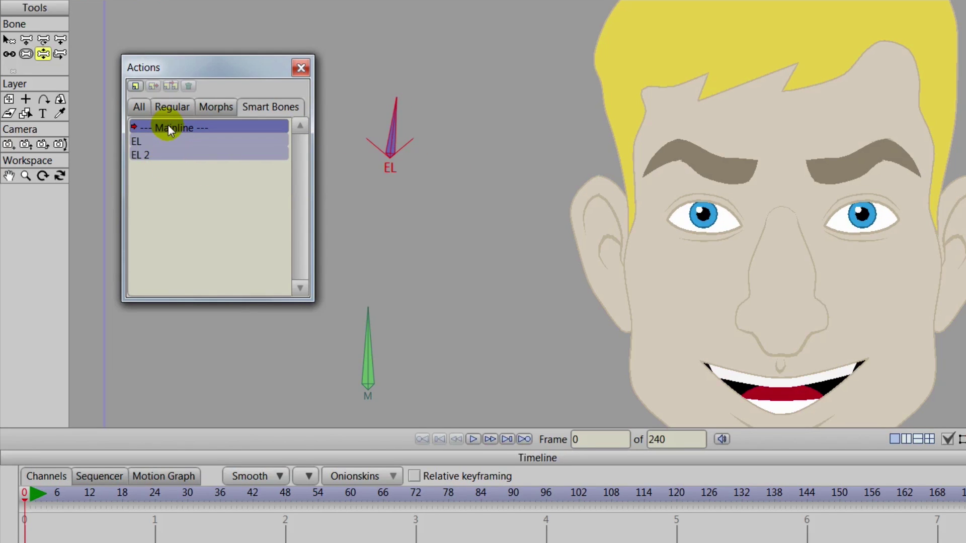
- In the EL action, move the crease points below both eyes in the F.Details layer slightly up toward the closed lids
left_click(147, 141)
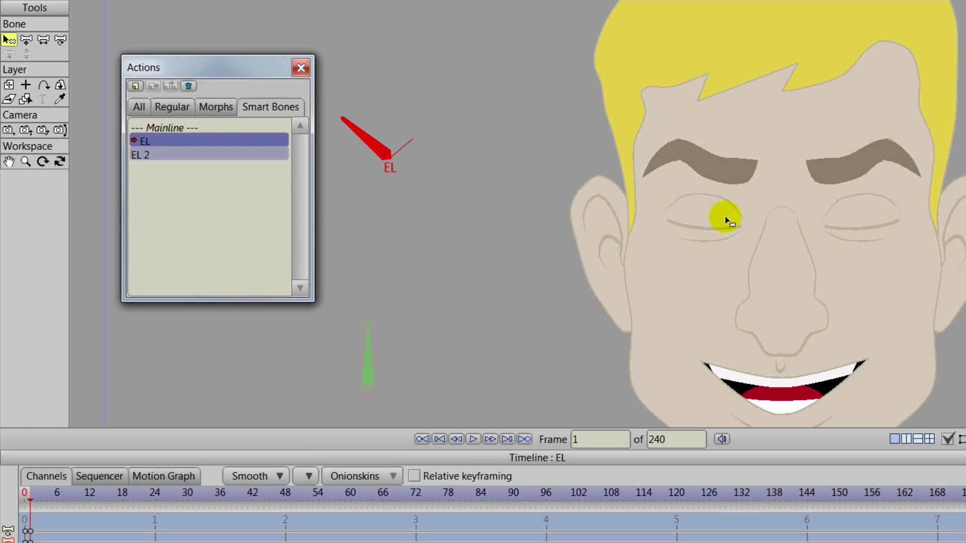
left_click(711, 193, "ctrl+alt")
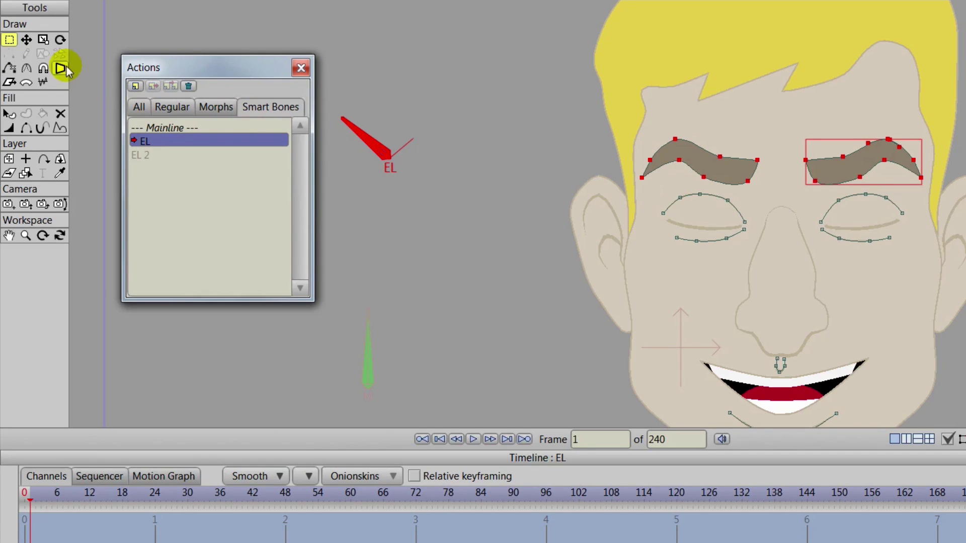
left_click(26, 40)
scroll(475, 227, "up", 1)
scroll(498, 269, "up", 4)
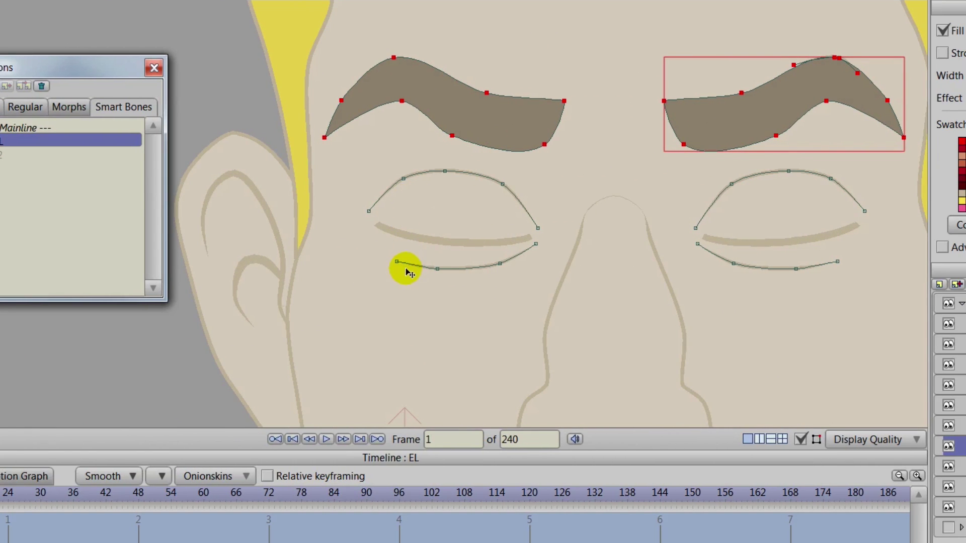
left_click_drag(397, 263, 392, 250)
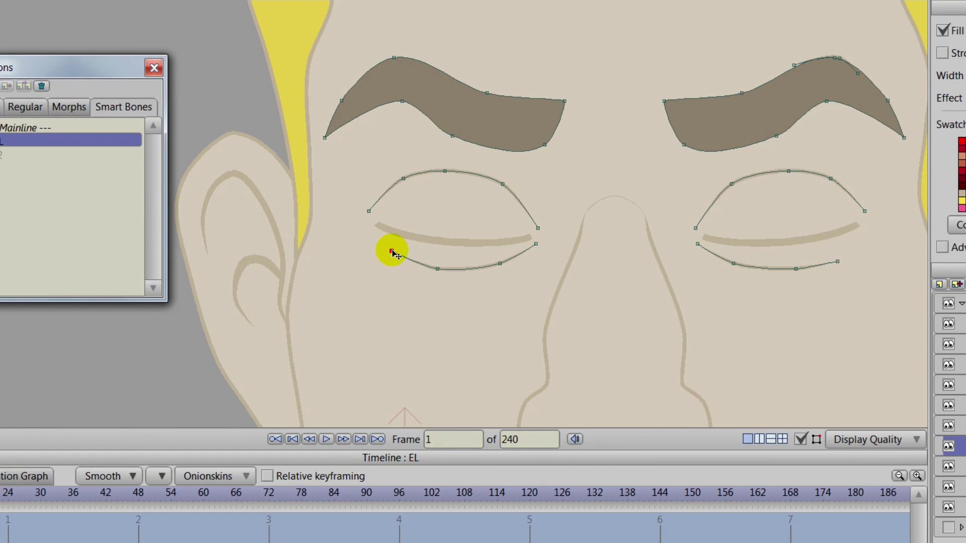
left_click(436, 270)
left_click_drag(442, 273, 437, 266)
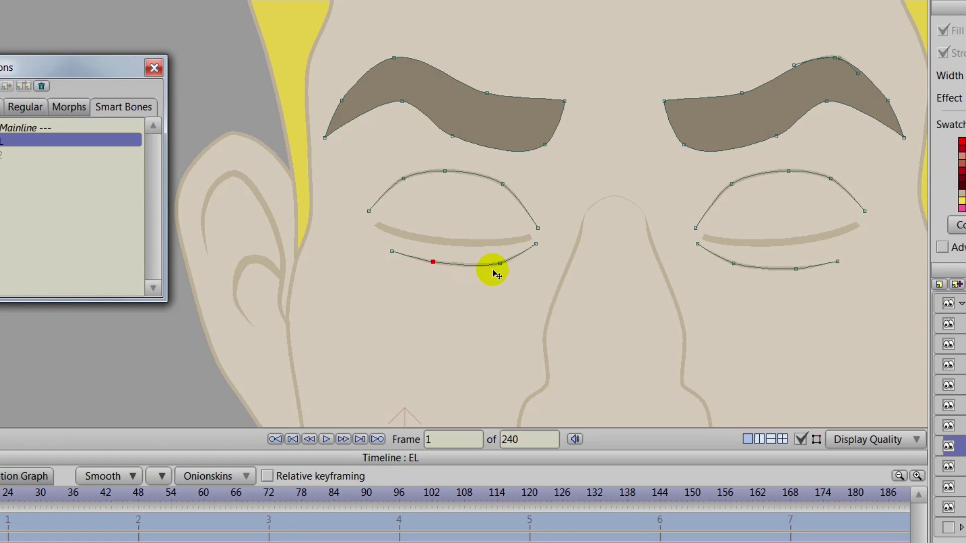
left_click_drag(500, 264, 495, 260)
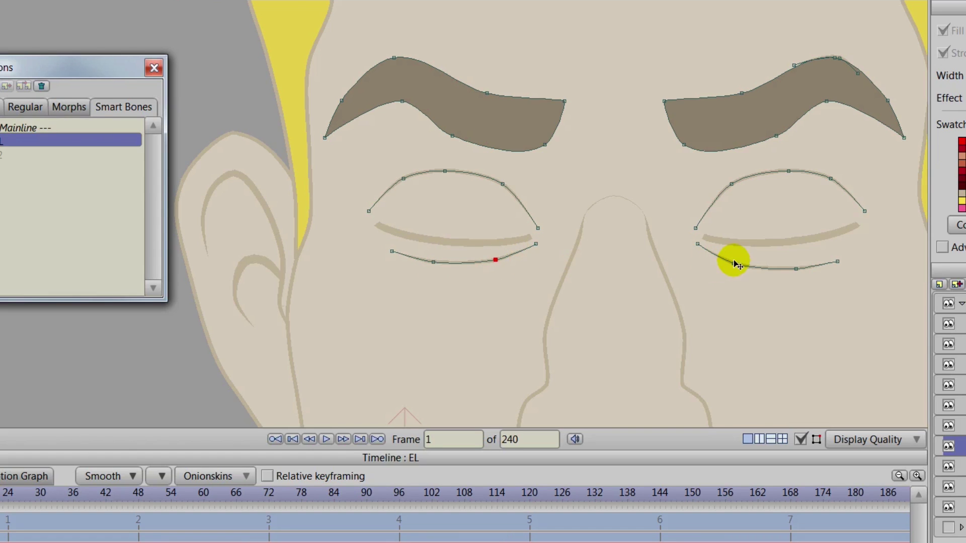
left_click_drag(734, 263, 738, 261)
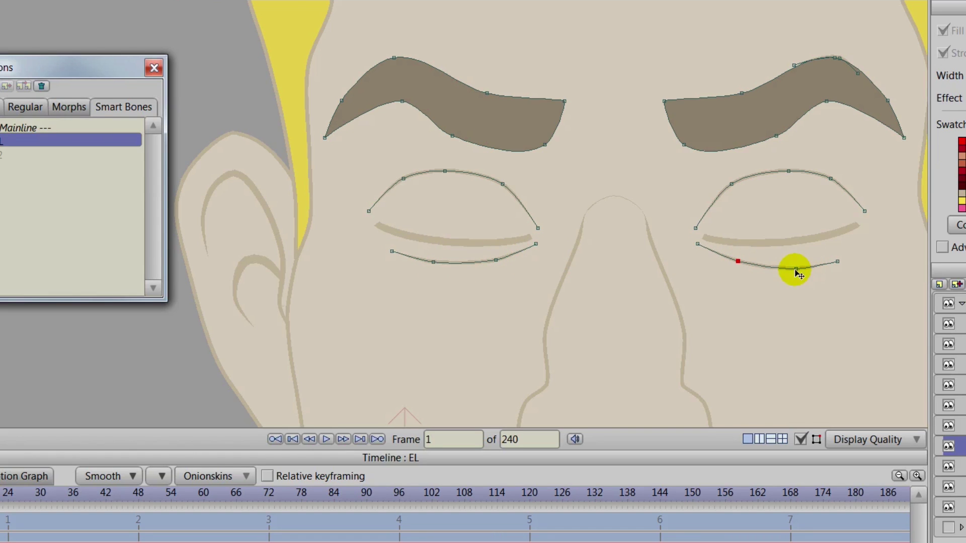
left_click_drag(796, 269, 842, 253)
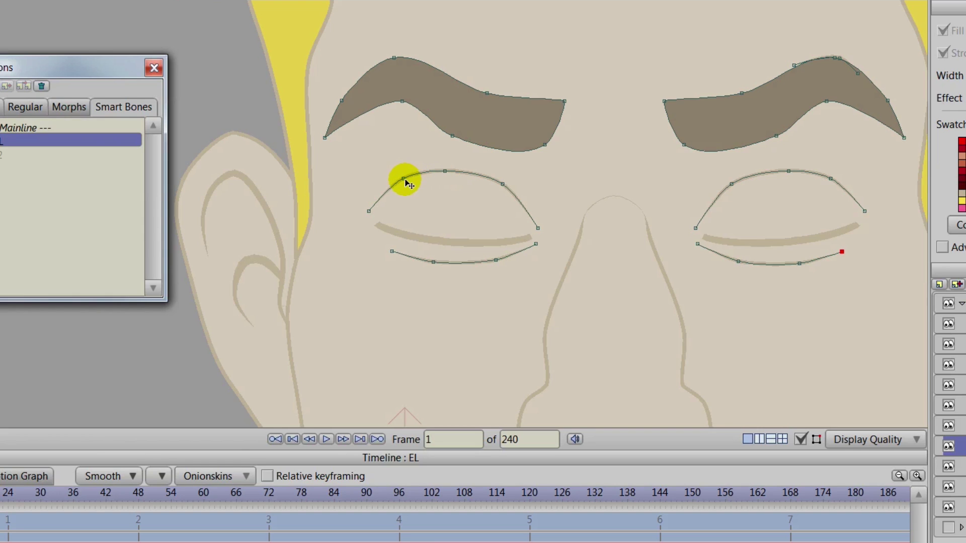
- Move the middle points of the creases above both closed eyes slightly down
left_click_drag(404, 178, 445, 176)
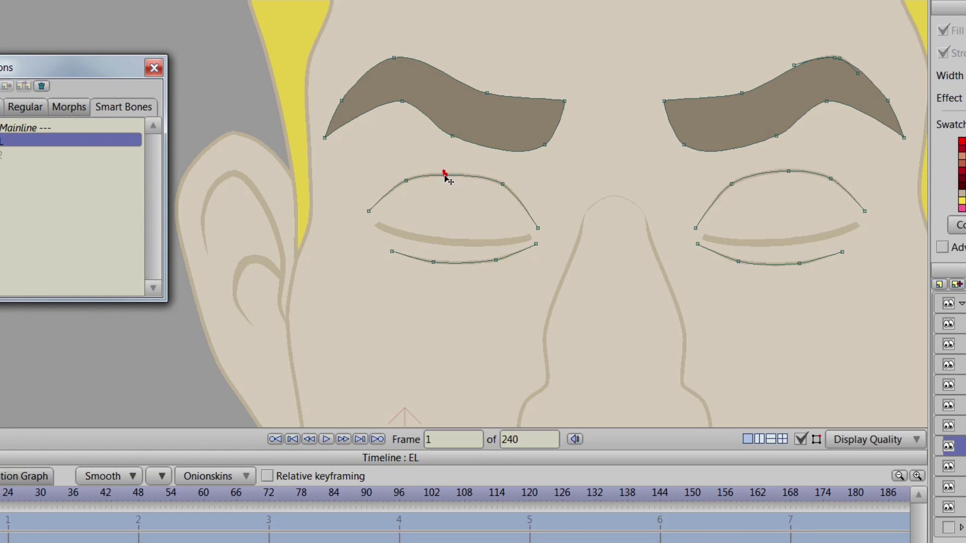
left_click(499, 186)
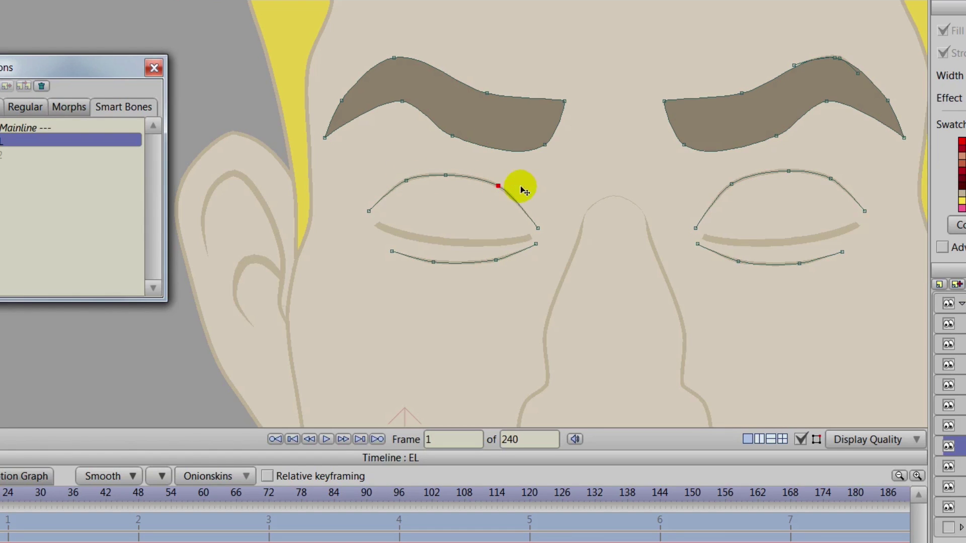
left_click(732, 185)
left_click_drag(788, 171, 831, 181)
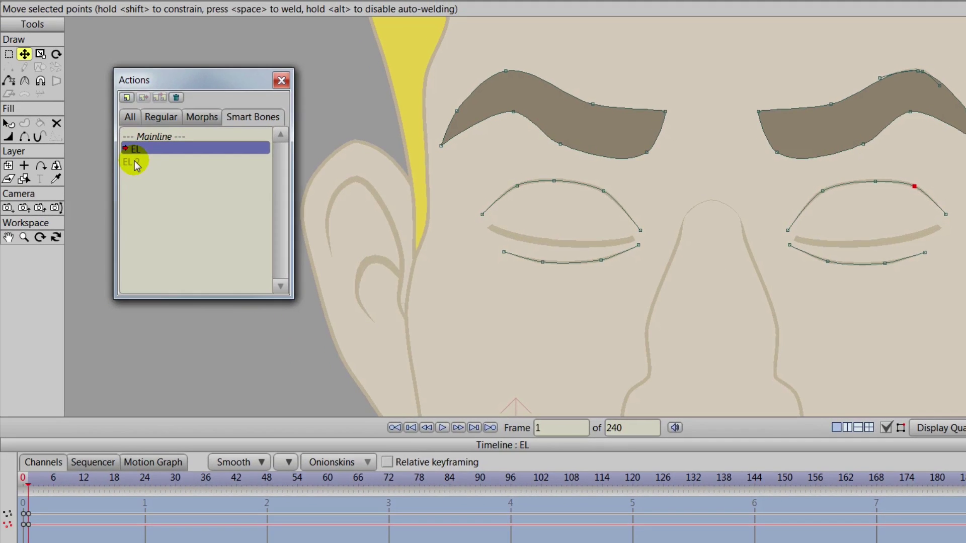
- In the EL 2 action, lasso the crease points below both eyes and move them slightly down
double_click(134, 163)
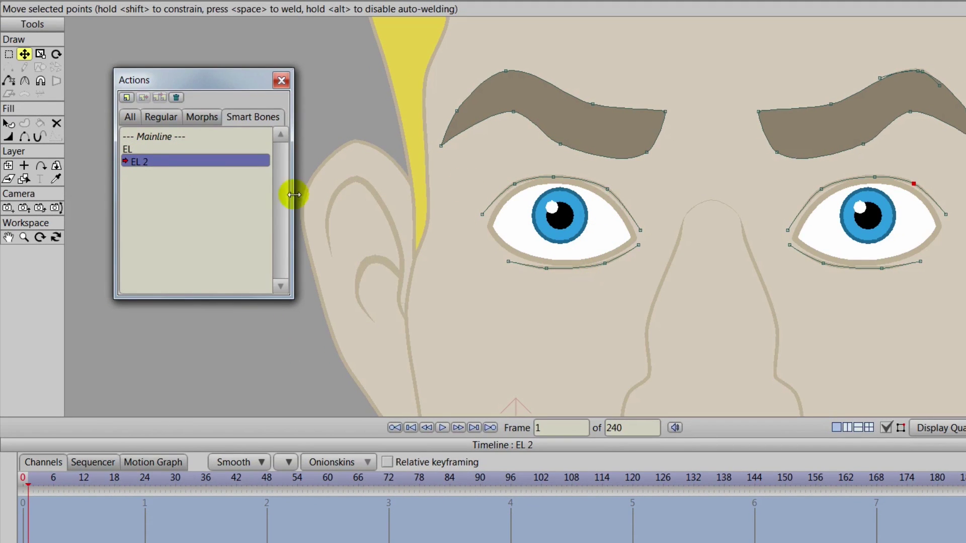
left_click(9, 54)
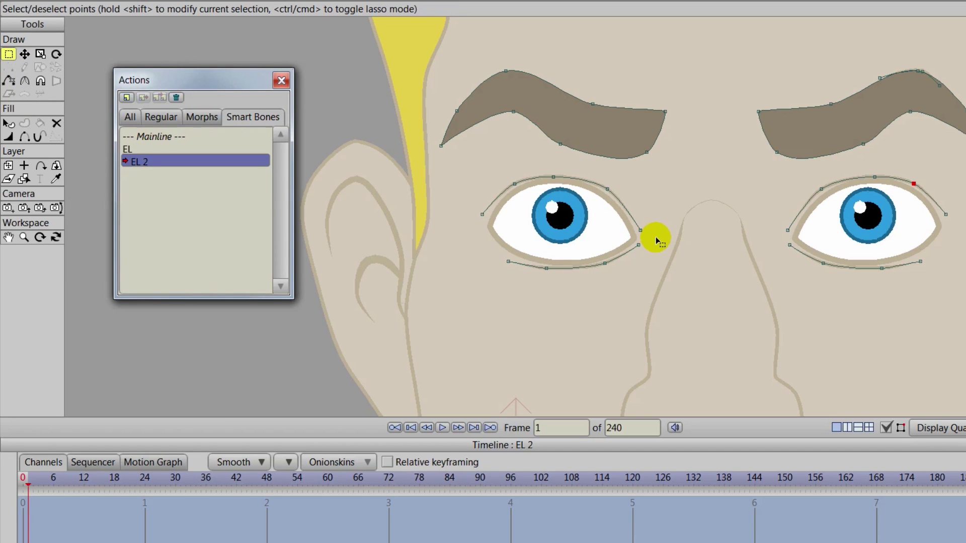
mouse_move(656, 238)
left_mouse_down()
mouse_move(546, 248)
mouse_move(919, 340)
mouse_move(963, 272)
mouse_move(821, 239)
mouse_move(646, 241)
left_mouse_up()
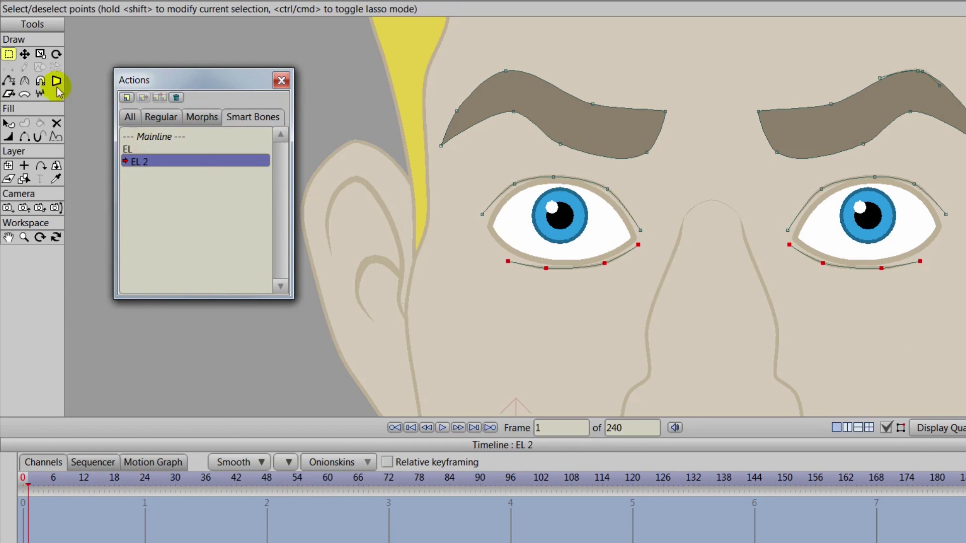
left_click(24, 54)
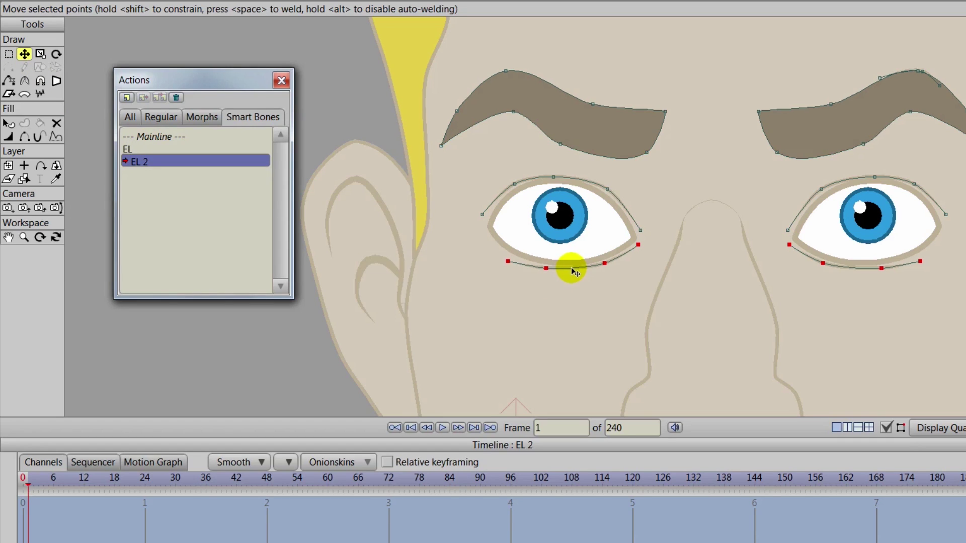
left_click_drag(575, 272, 572, 277)
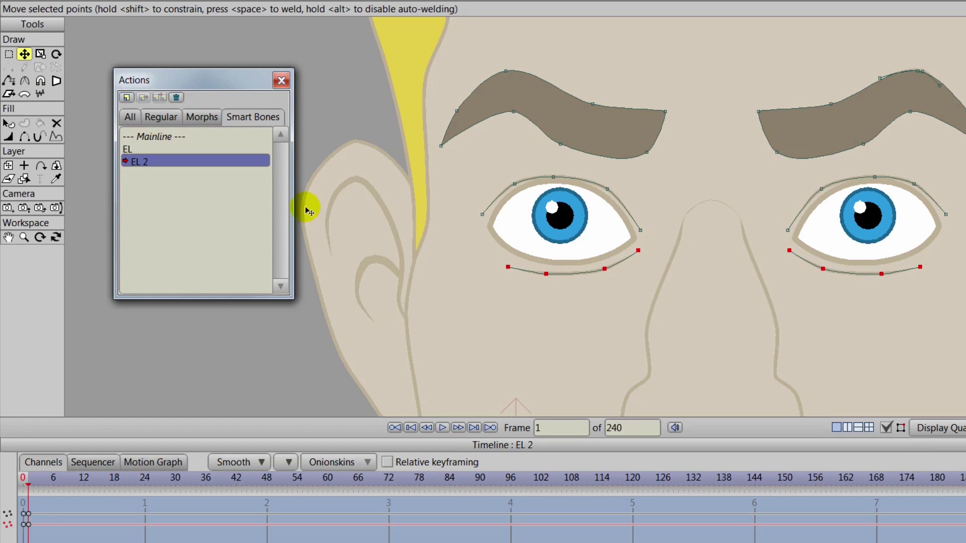
- Lasso the crease points above both eyes and move them up, away from the widened lids
left_click(8, 54)
mouse_move(485, 146)
left_mouse_down()
mouse_move(434, 205)
mouse_move(537, 235)
mouse_move(776, 227)
mouse_move(765, 231)
mouse_move(869, 242)
mouse_move(926, 168)
mouse_move(659, 182)
mouse_move(443, 151)
left_mouse_up()
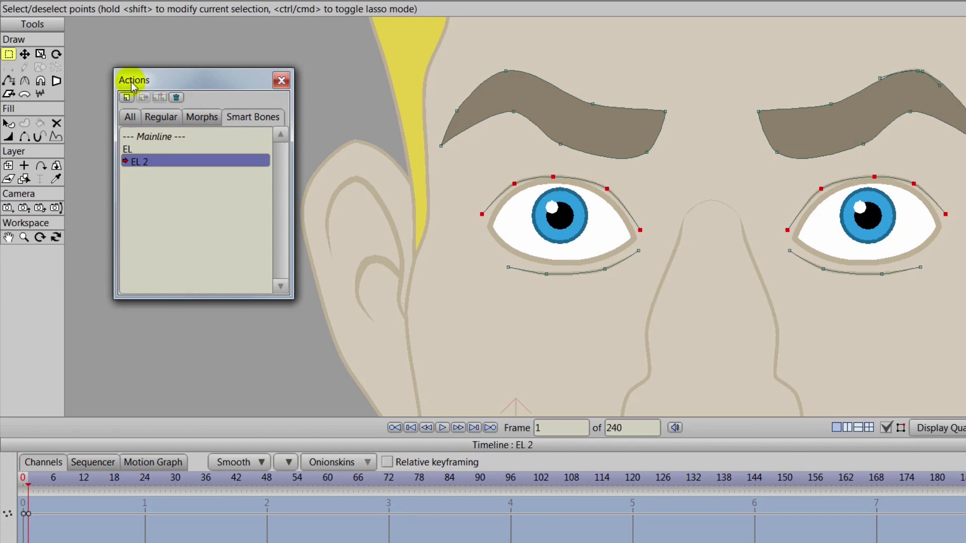
left_click(24, 54)
left_click_drag(574, 182, 572, 171)
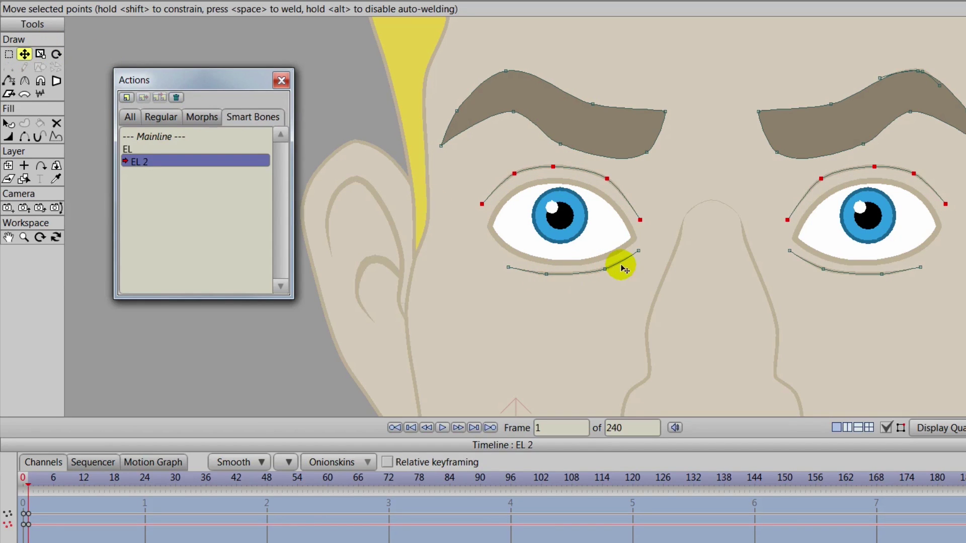
- Fine-tune the inner corner points of the creases and lower the bottom point of the crease under each eye
left_click(638, 250)
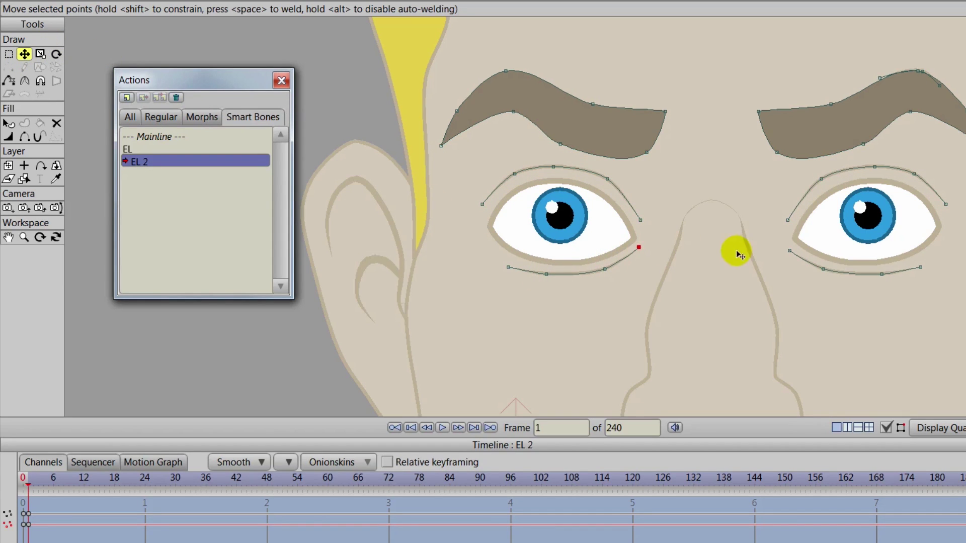
left_click_drag(789, 251, 789, 222)
left_click(640, 220)
left_click_drag(645, 225, 643, 226)
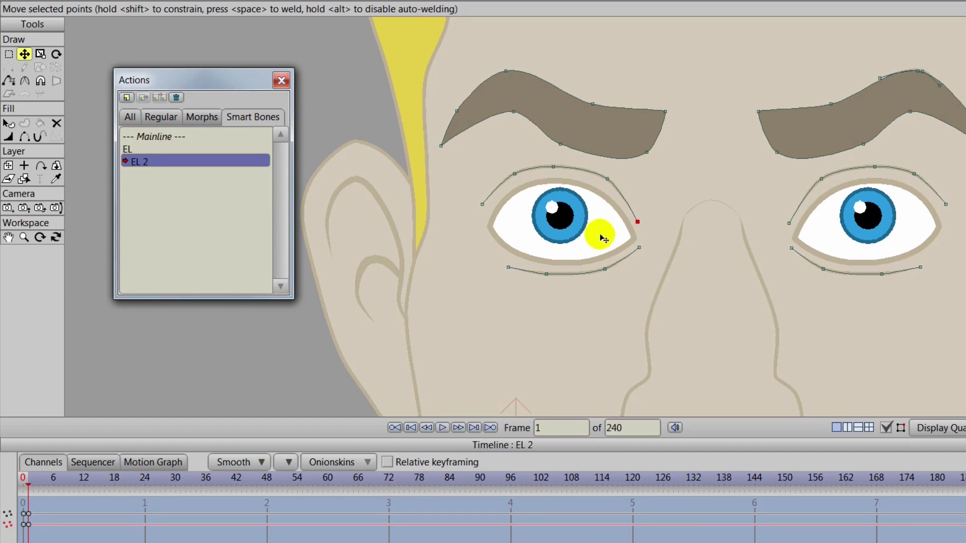
left_click_drag(546, 272, 546, 279)
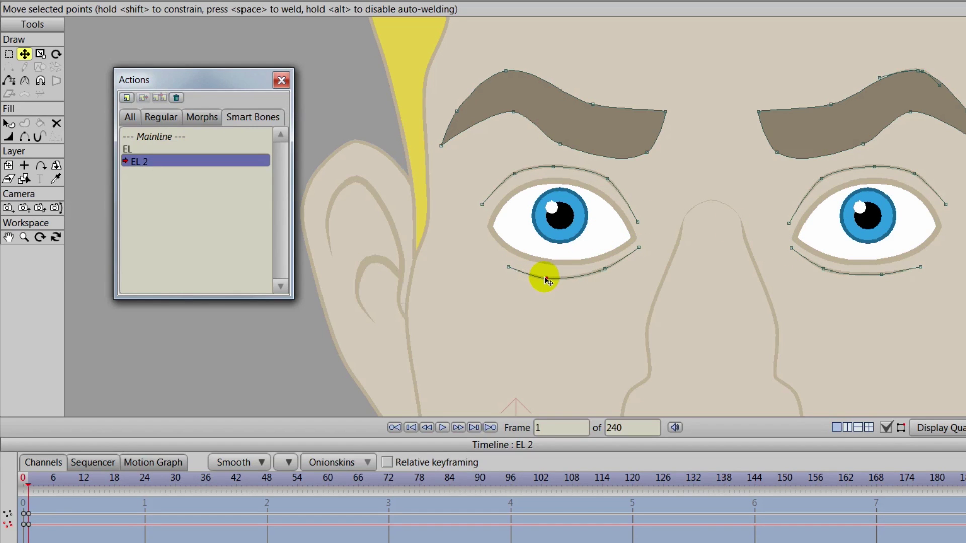
left_click_drag(881, 275, 885, 277)
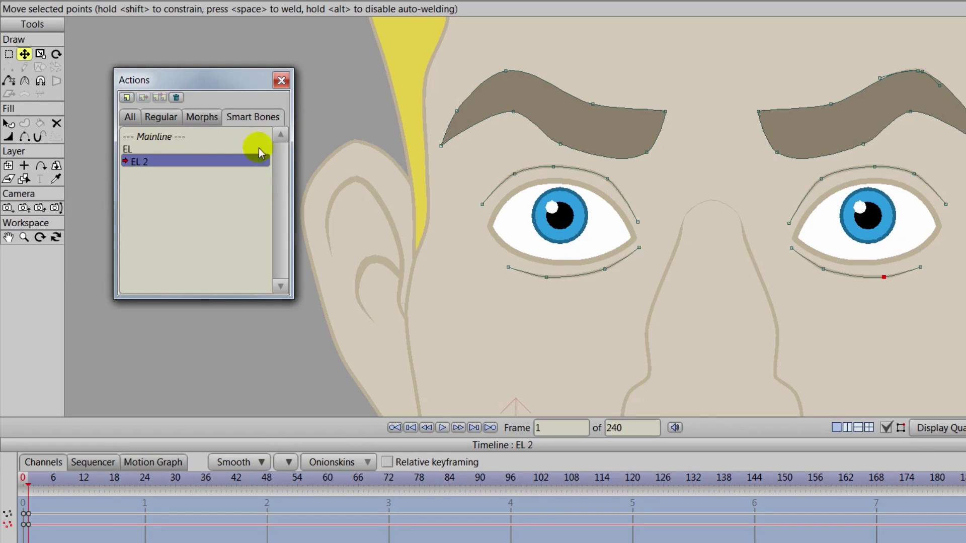
- Return to the Mainline and inspect the face with the drawing overlays briefly switched off
left_click(132, 137)
left_click(462, 258)
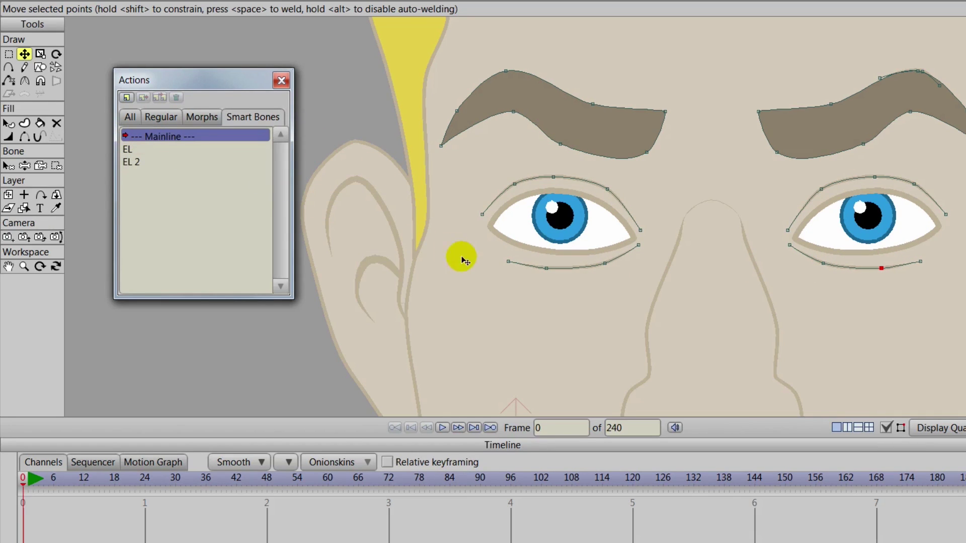
scroll(543, 327, "down", 5)
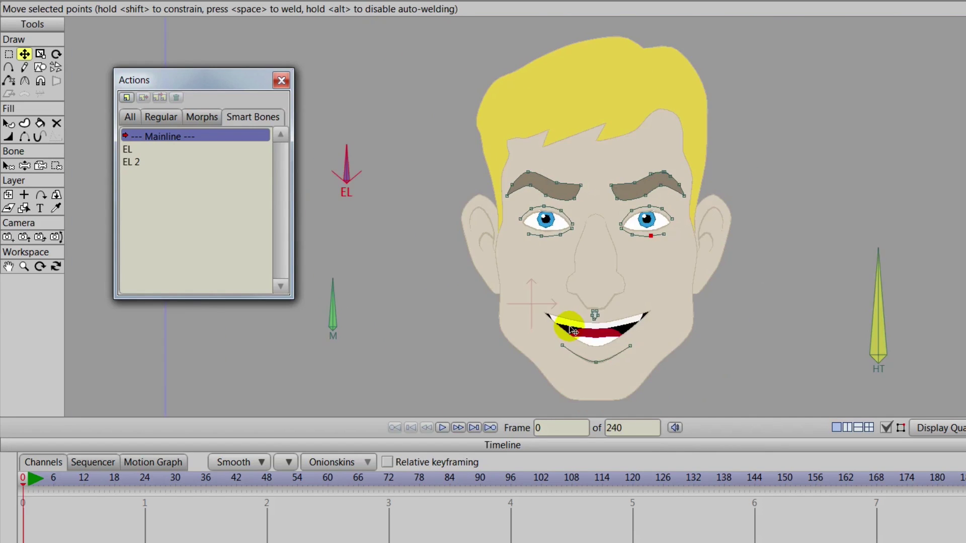
left_click(886, 428)
scroll(684, 322, "up", 3)
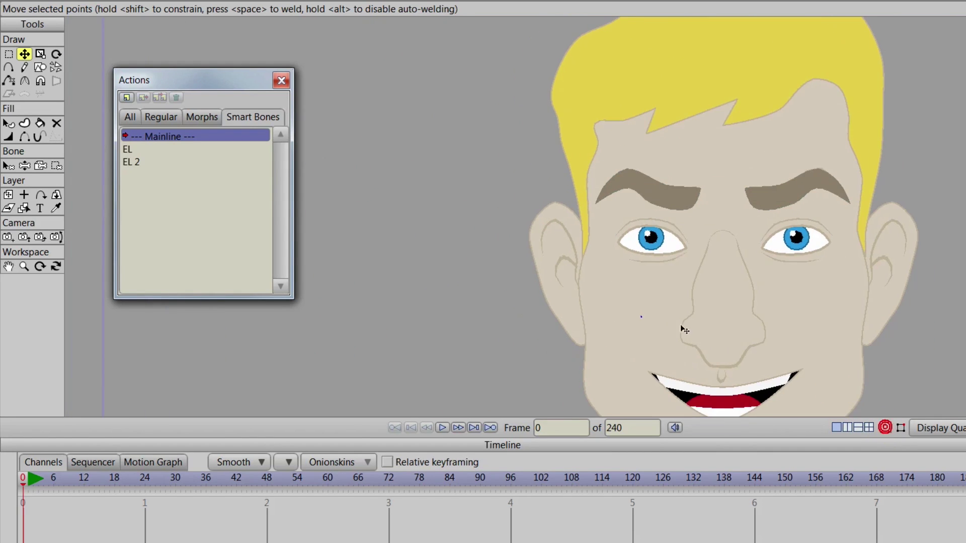
left_click(886, 427)
scroll(765, 327, "down", 3)
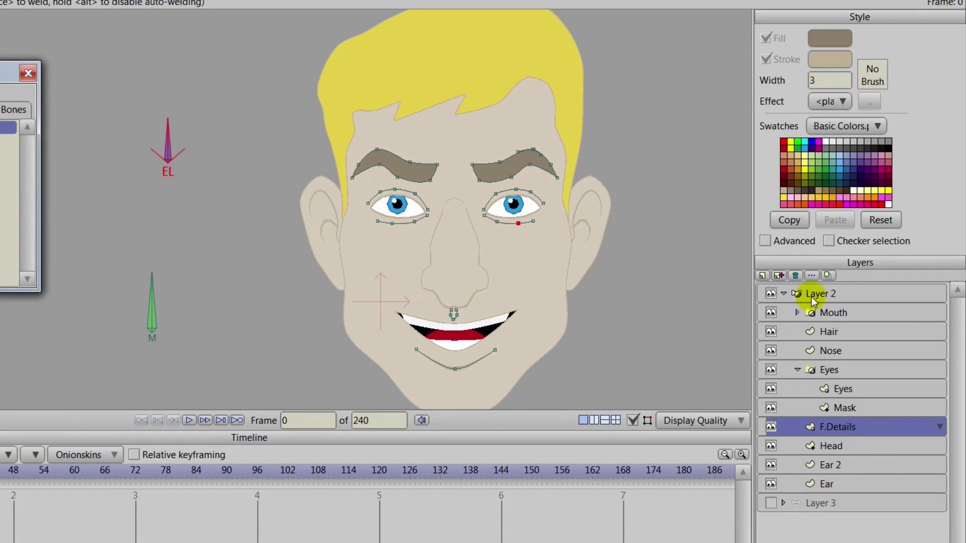
- Select Layer 2 and swing the EL bone to test the eyelids together with their creases
left_click(818, 294)
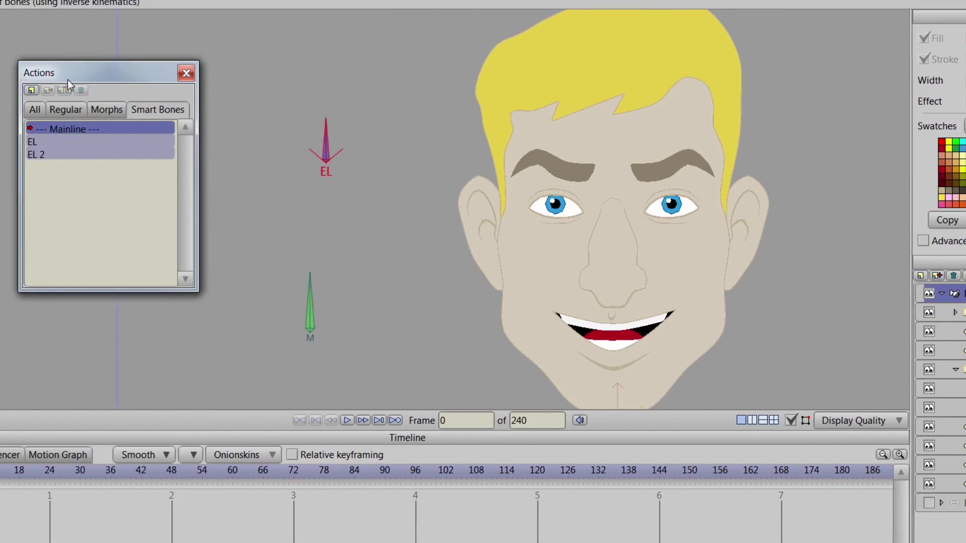
left_click_drag(167, 124, 133, 141)
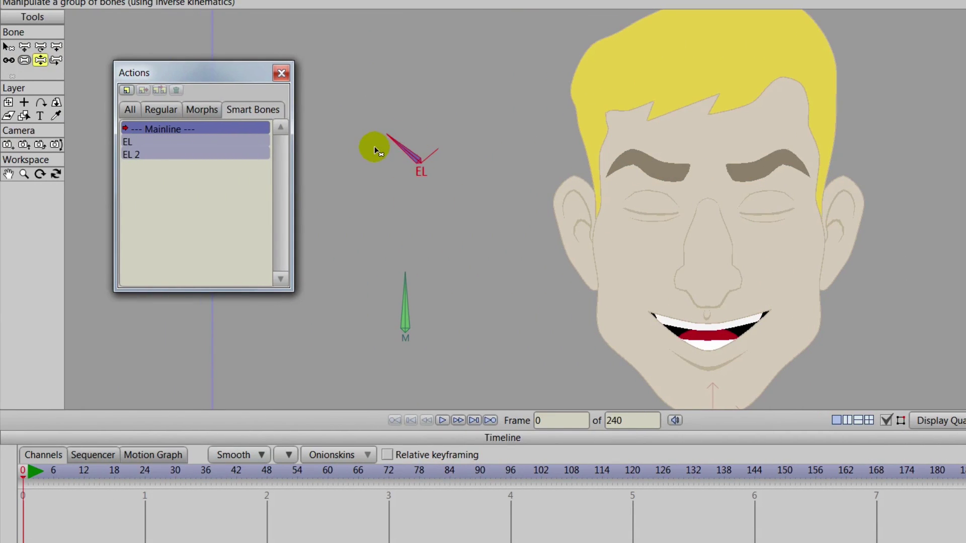
left_click_drag(375, 150, 421, 151)
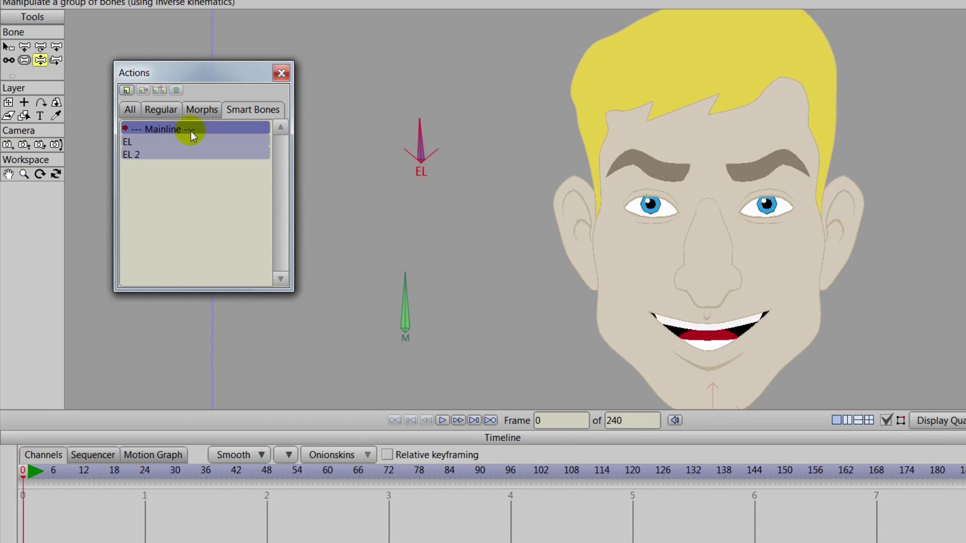